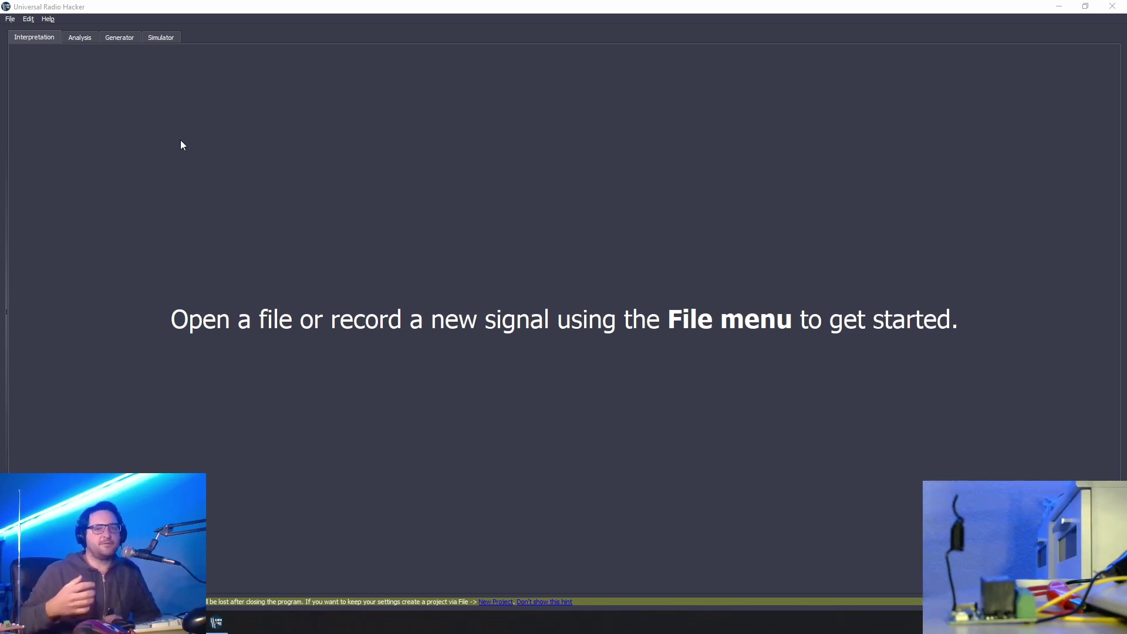
# Step: Open the Spectrum Analyzer and set it up for the HackRF with its detected device identifier and an IF gain of 24
pyautogui.click(11, 20)
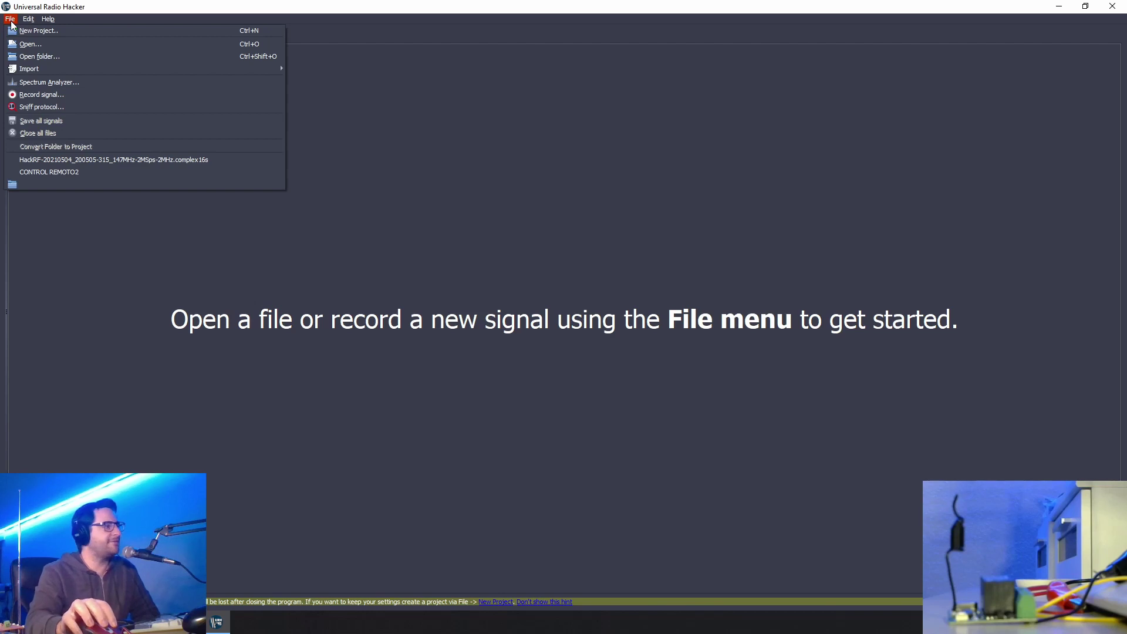
pyautogui.click(106, 86)
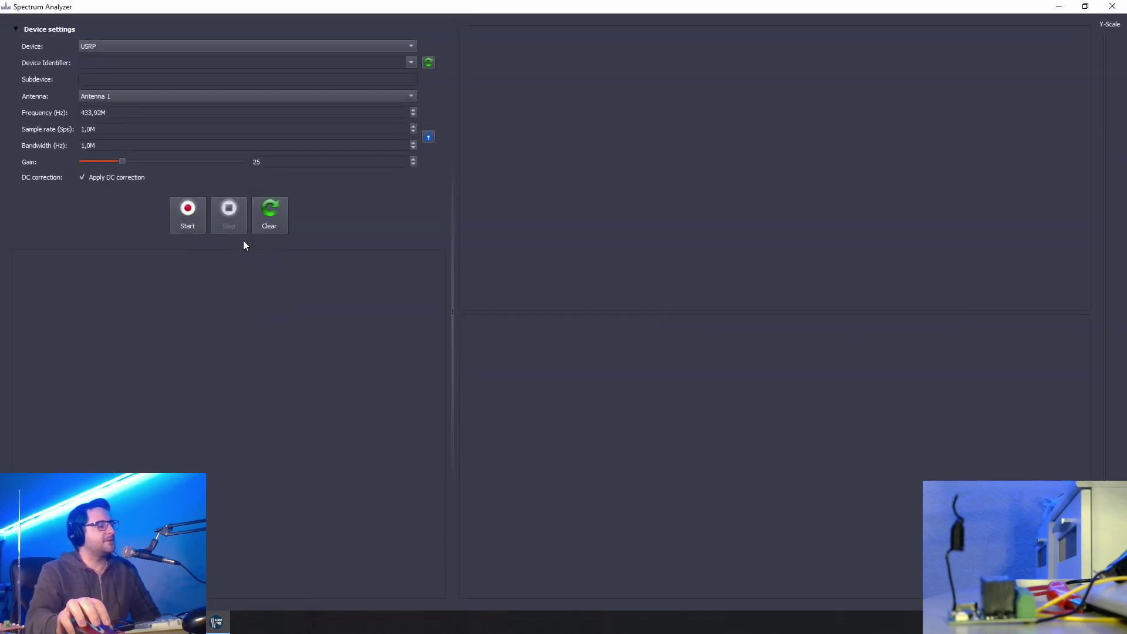
pyautogui.click(303, 47)
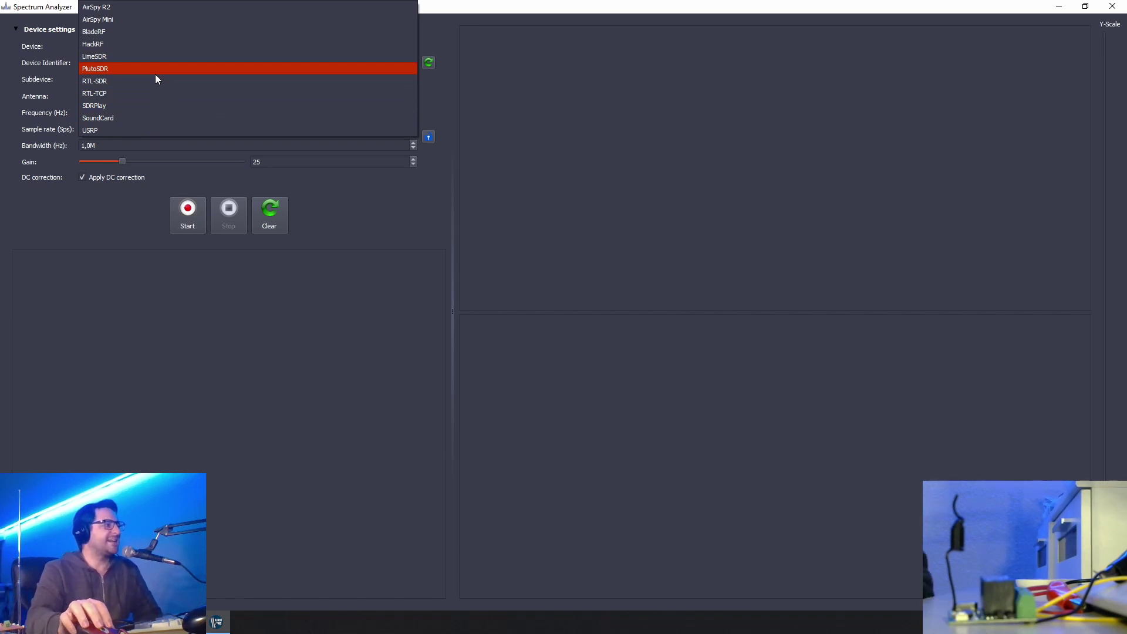
pyautogui.click(156, 44)
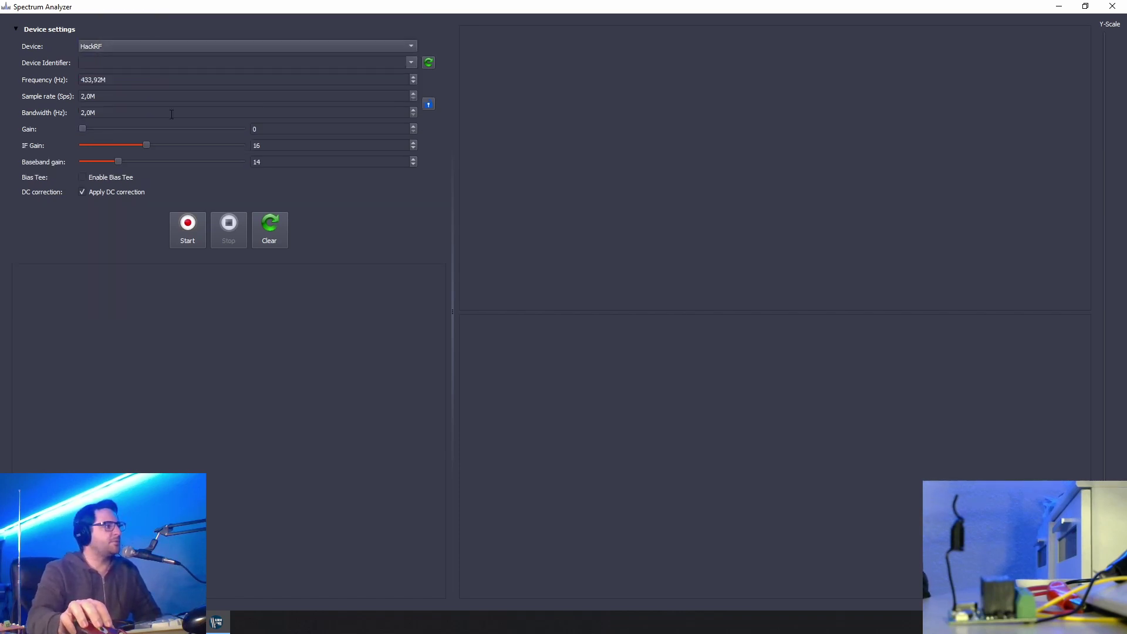
pyautogui.click(427, 63)
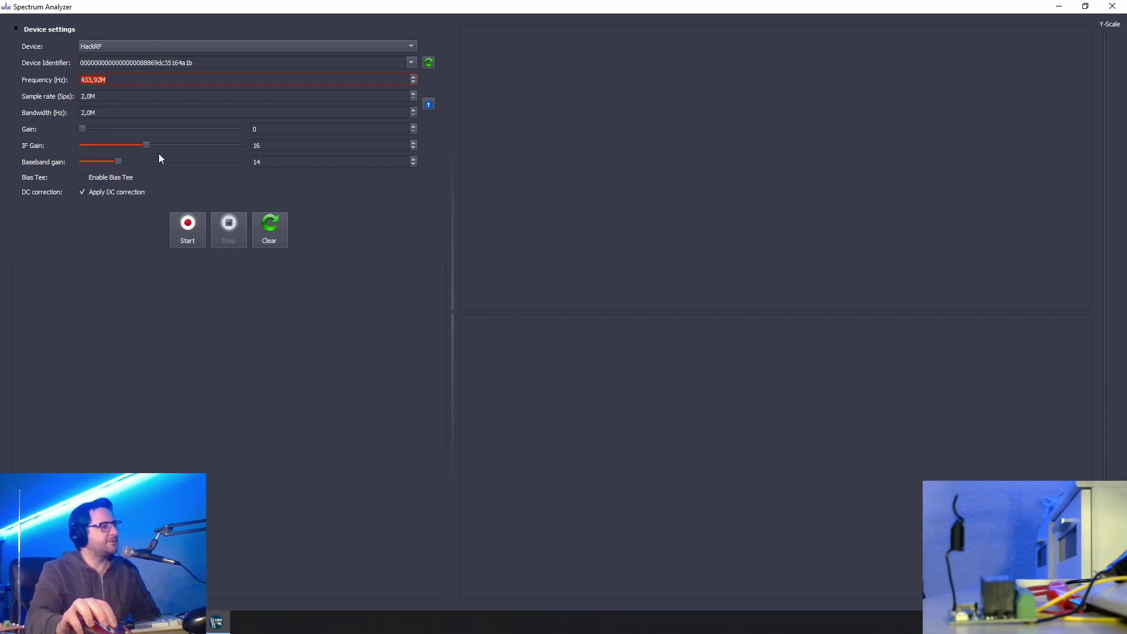
pyautogui.click(154, 149)
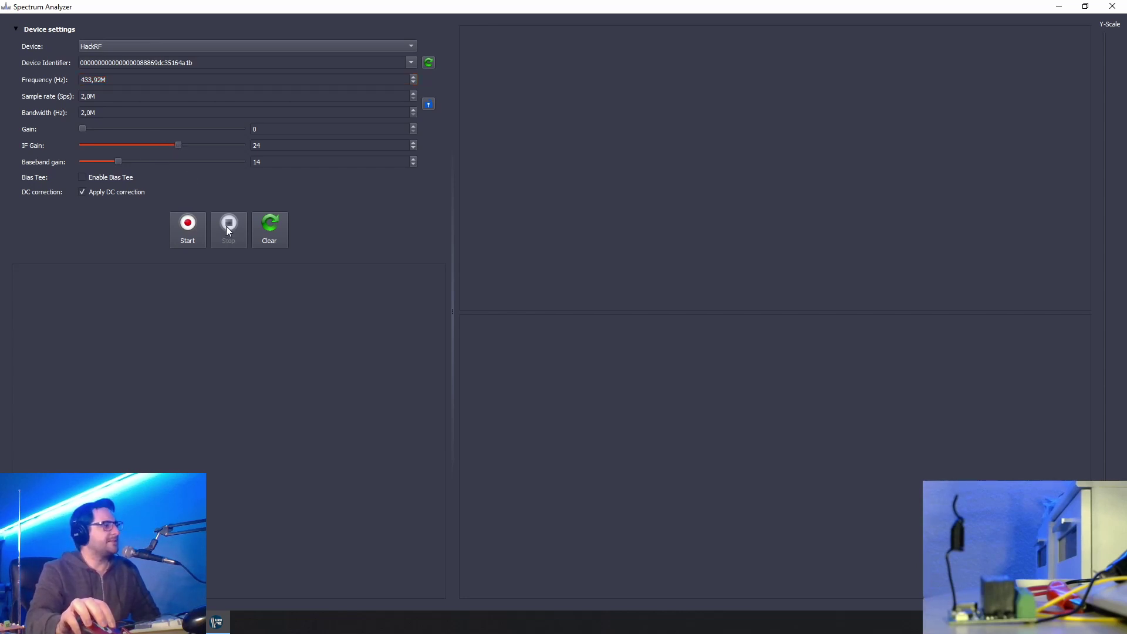
# Step: Briefly scan the spectrum at 433.92 MHz, stop, and restart the scan with the frequency set to 315 MHz
pyautogui.click(189, 230)
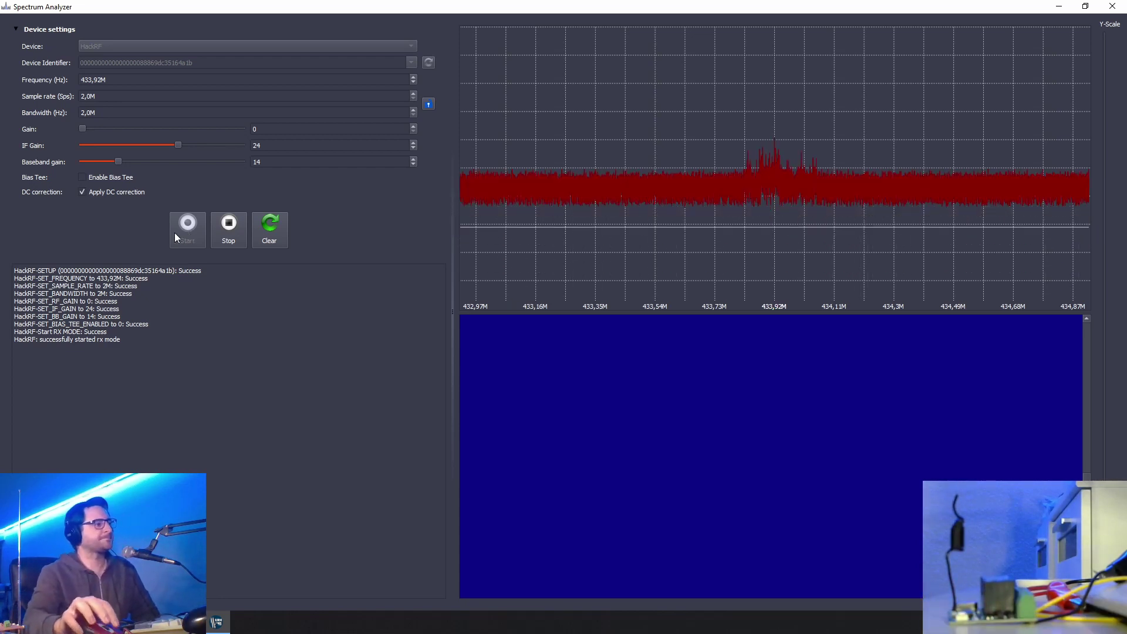
pyautogui.click(230, 225)
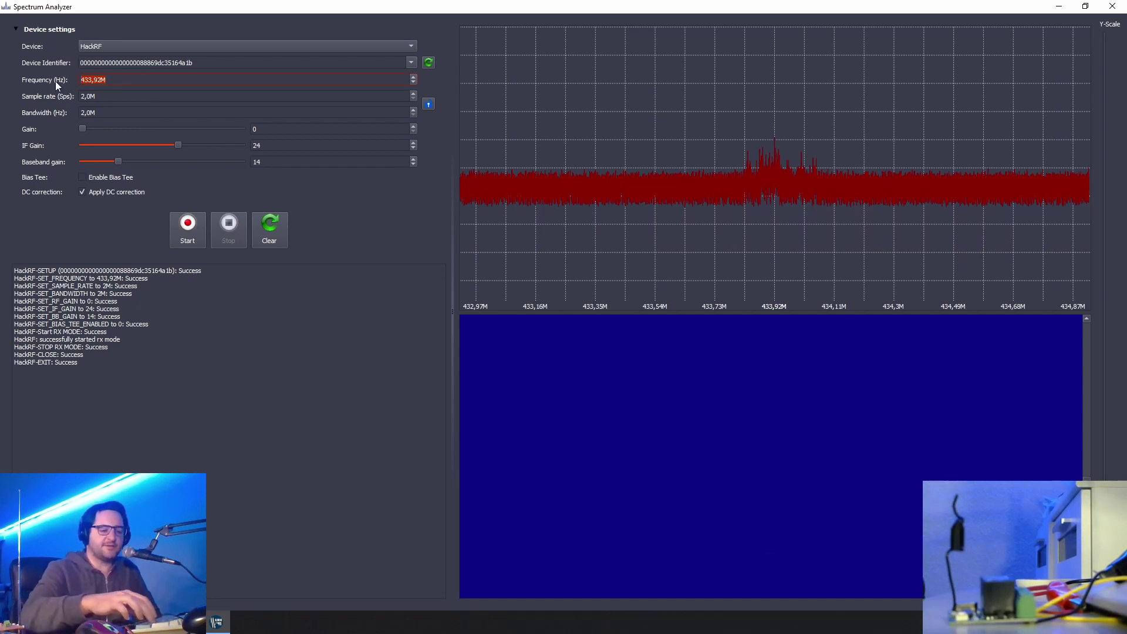
pyautogui.write('315m')
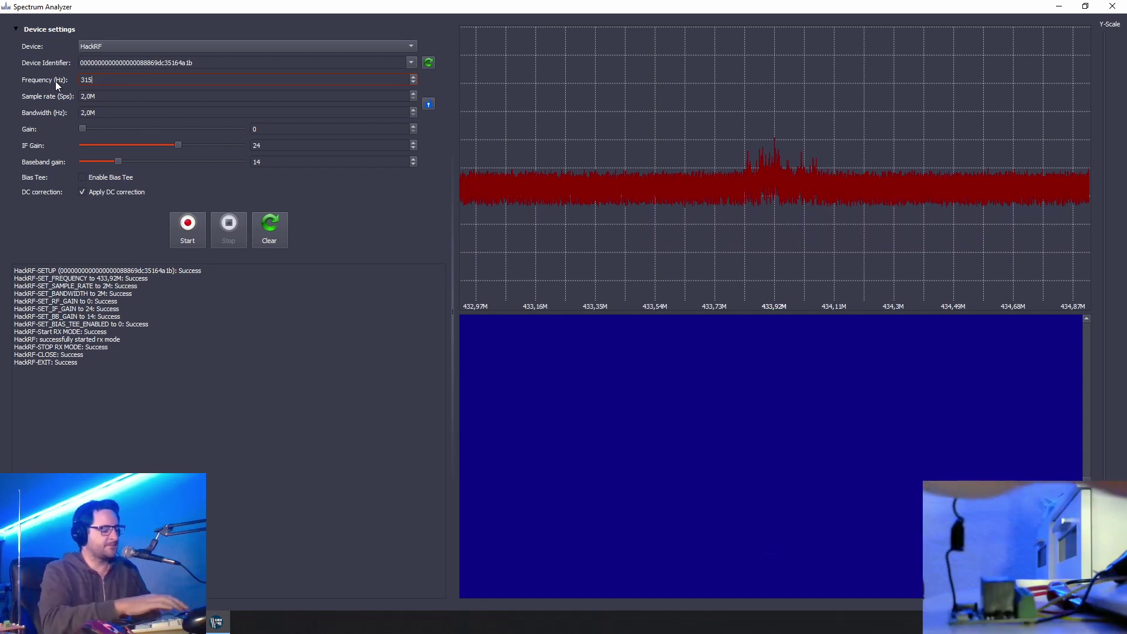
pyautogui.press('Return')
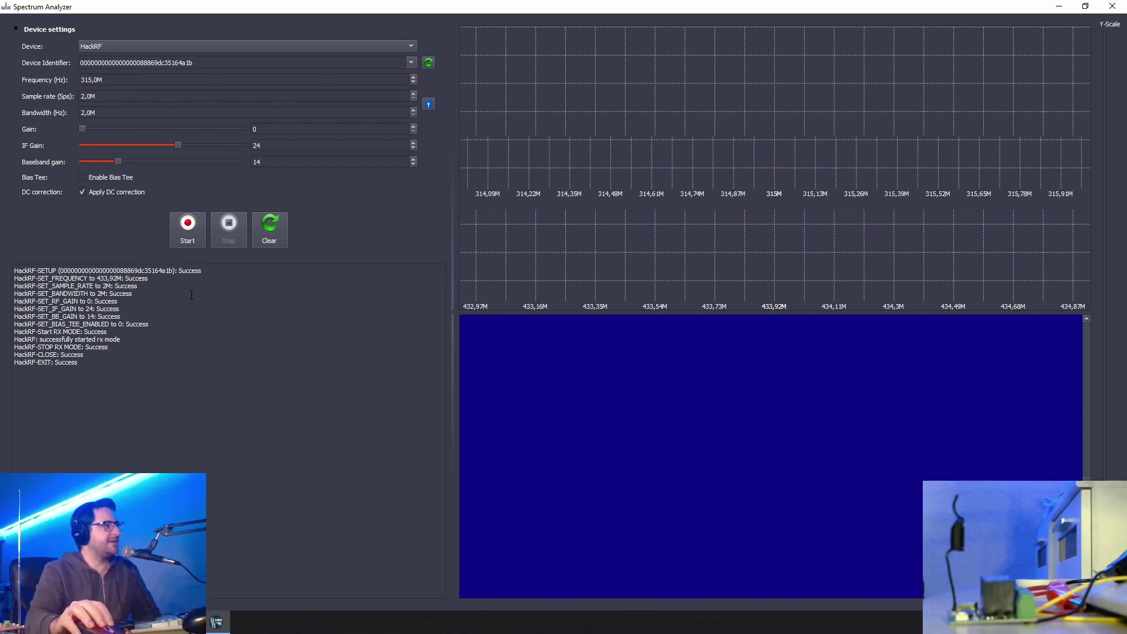
pyautogui.click(188, 230)
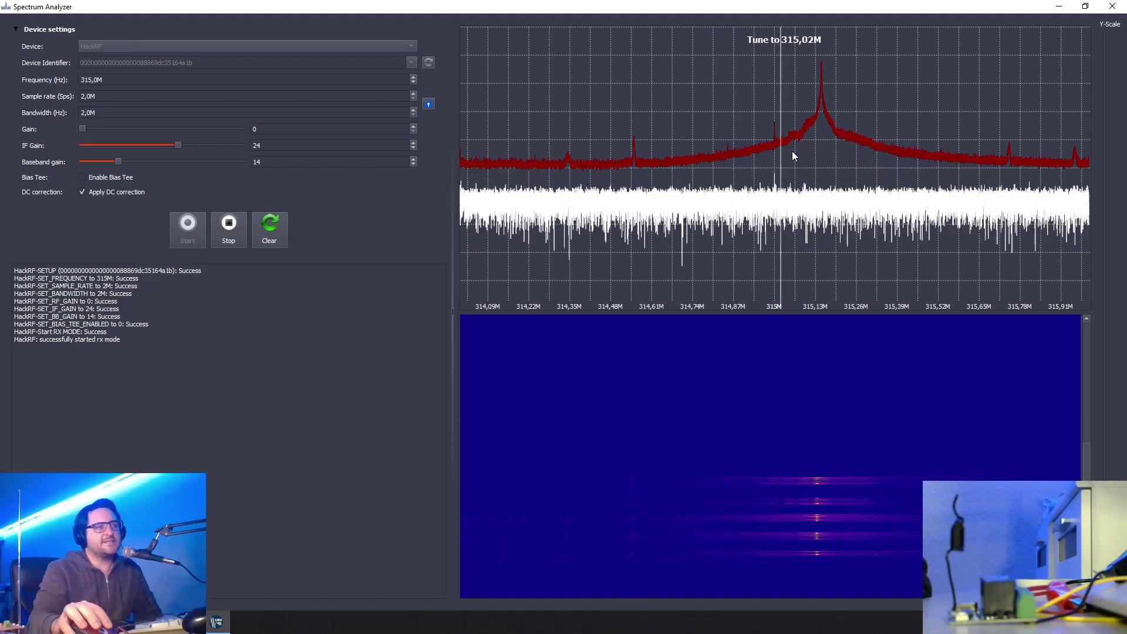
# Step: Tune the analyzer to the signal peak at 315.1484375 MHz and end the spectrum scan
pyautogui.click(819, 139)
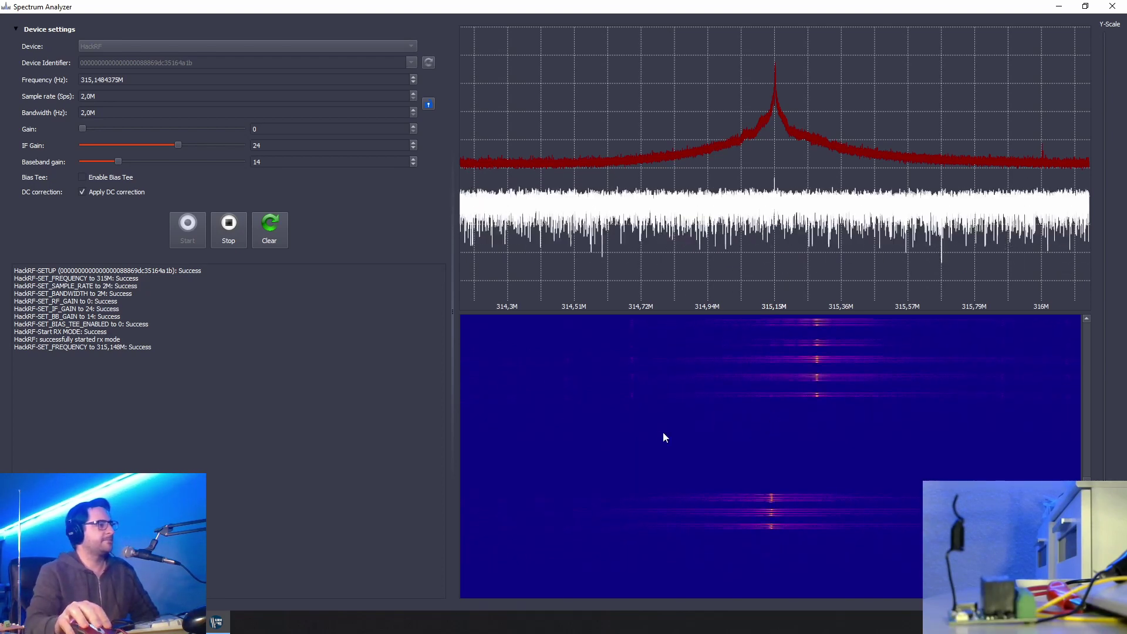
pyautogui.click(229, 239)
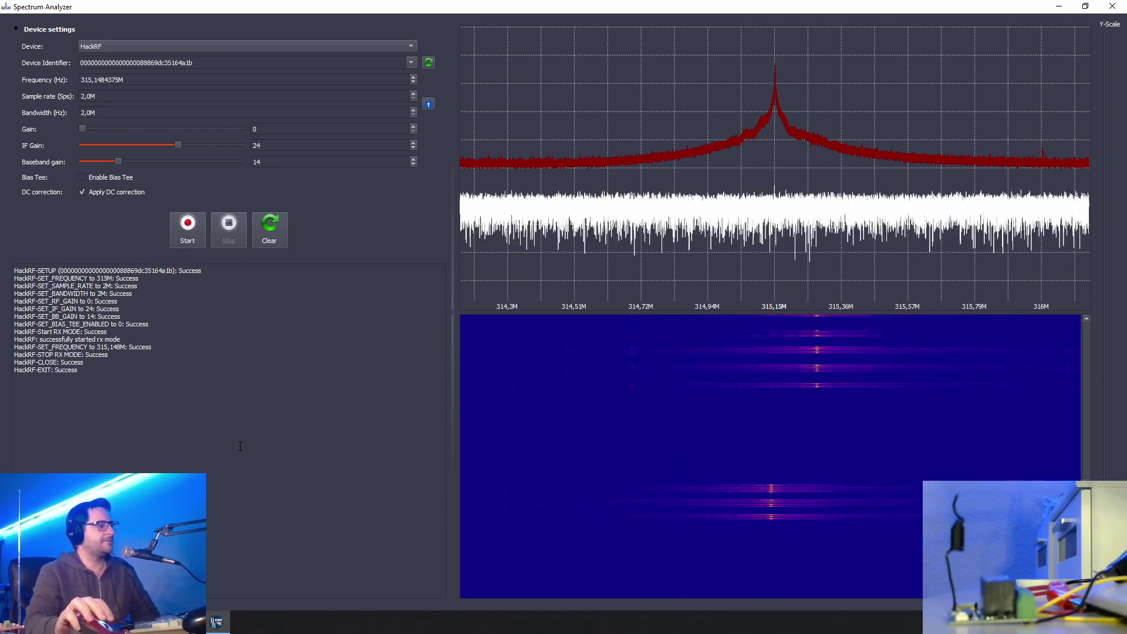
pyautogui.click(1113, 7)
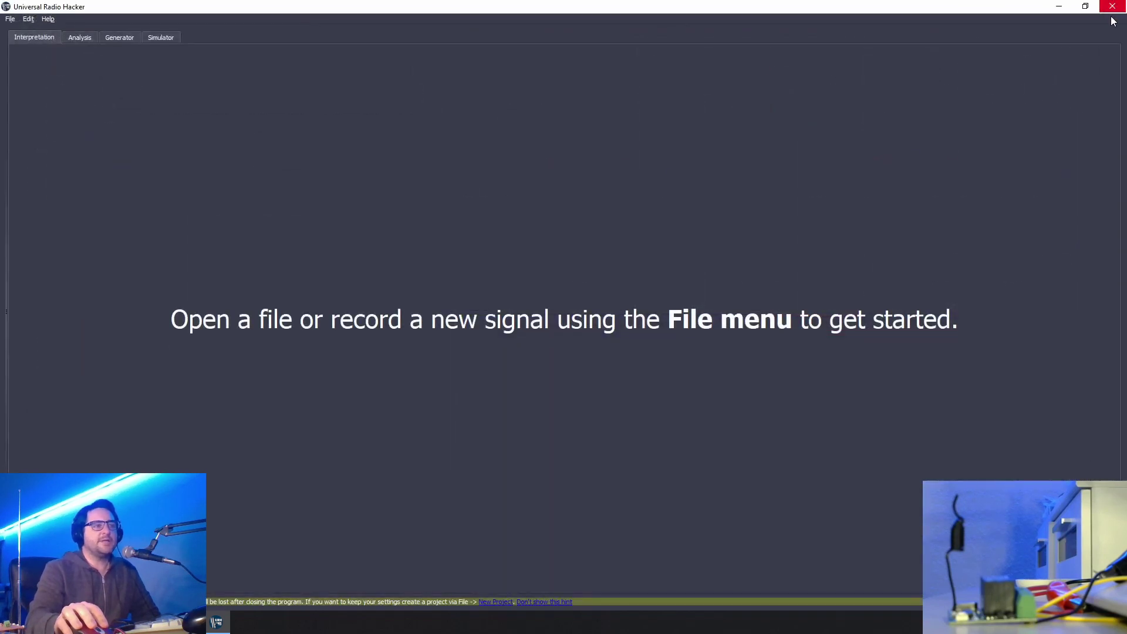
# Step: Open the Record Signal window and detect the HackRF's device identifier, keeping the tuned frequency
pyautogui.click(10, 18)
pyautogui.click(68, 96)
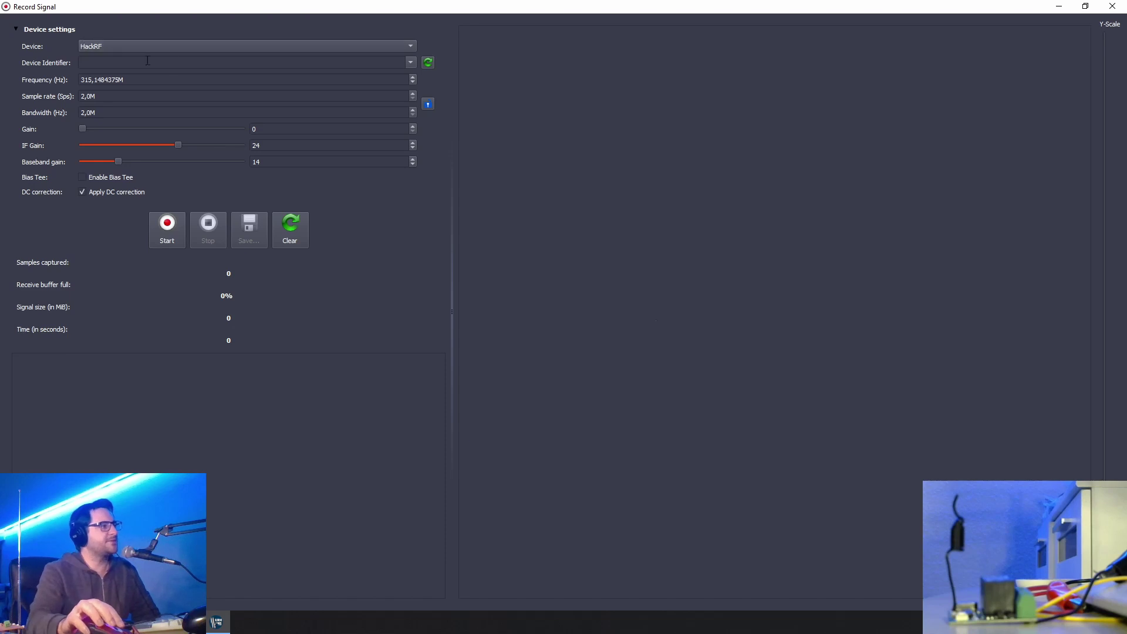
pyautogui.click(427, 63)
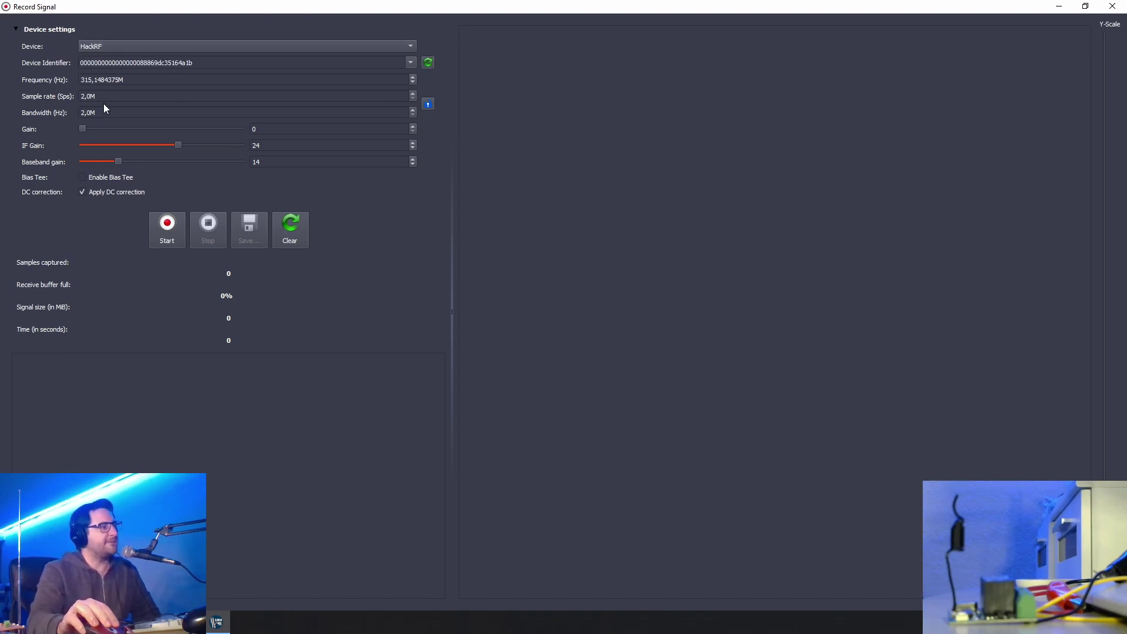
pyautogui.moveTo(131, 84); pyautogui.dragTo(39, 74)
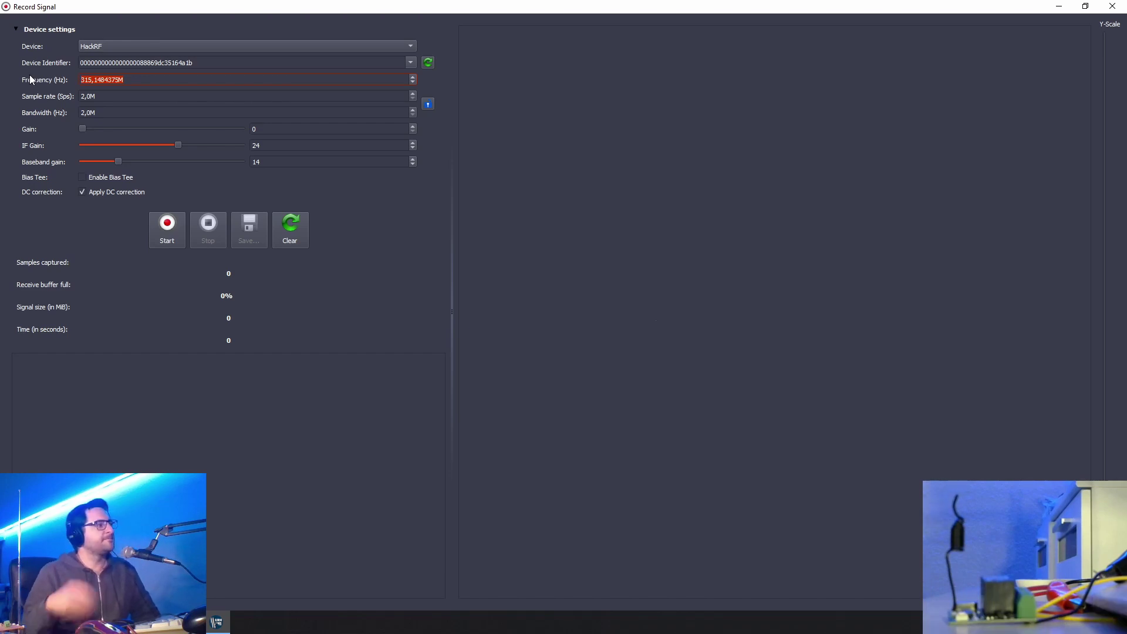
# Step: Record one transmission burst and save the capture as a complex16s file under the suggested name
pyautogui.click(160, 228)
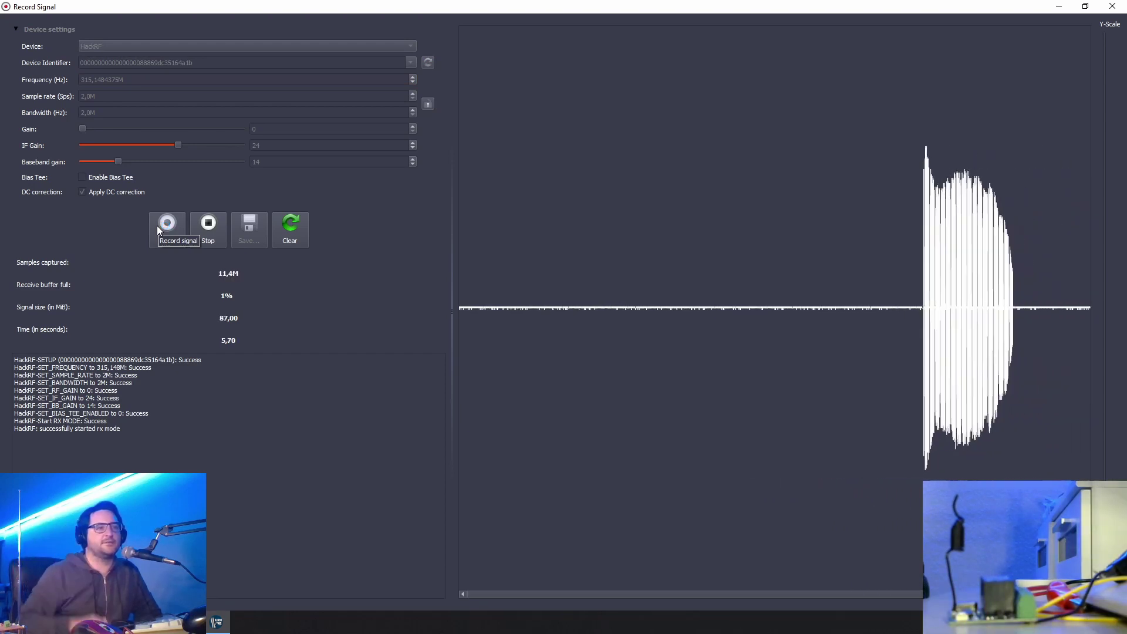
pyautogui.click(211, 234)
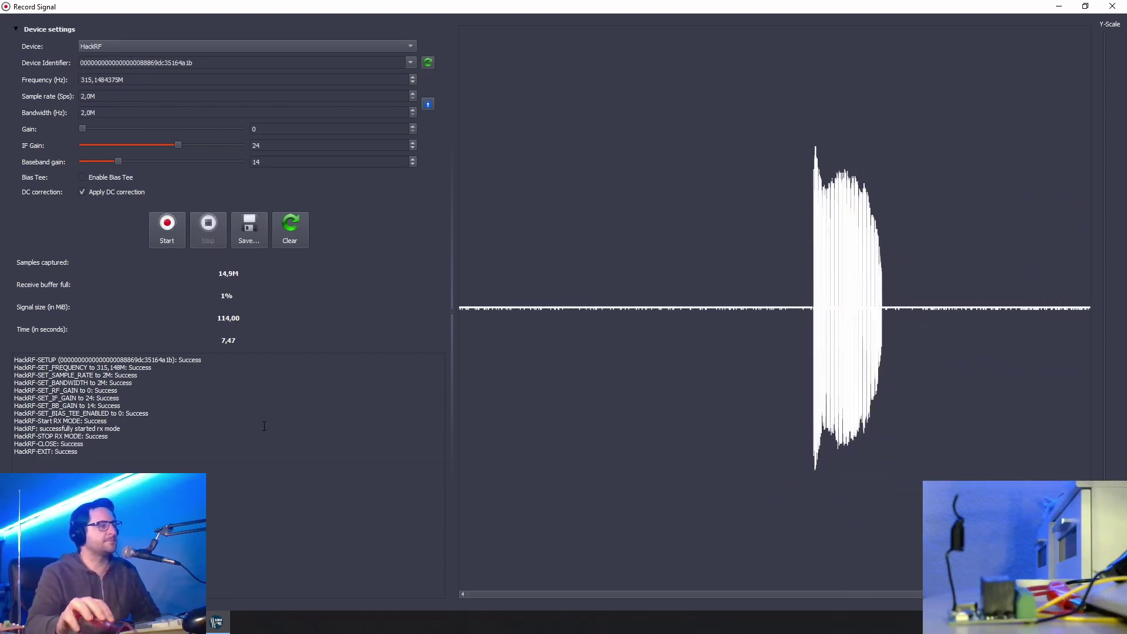
pyautogui.click(245, 233)
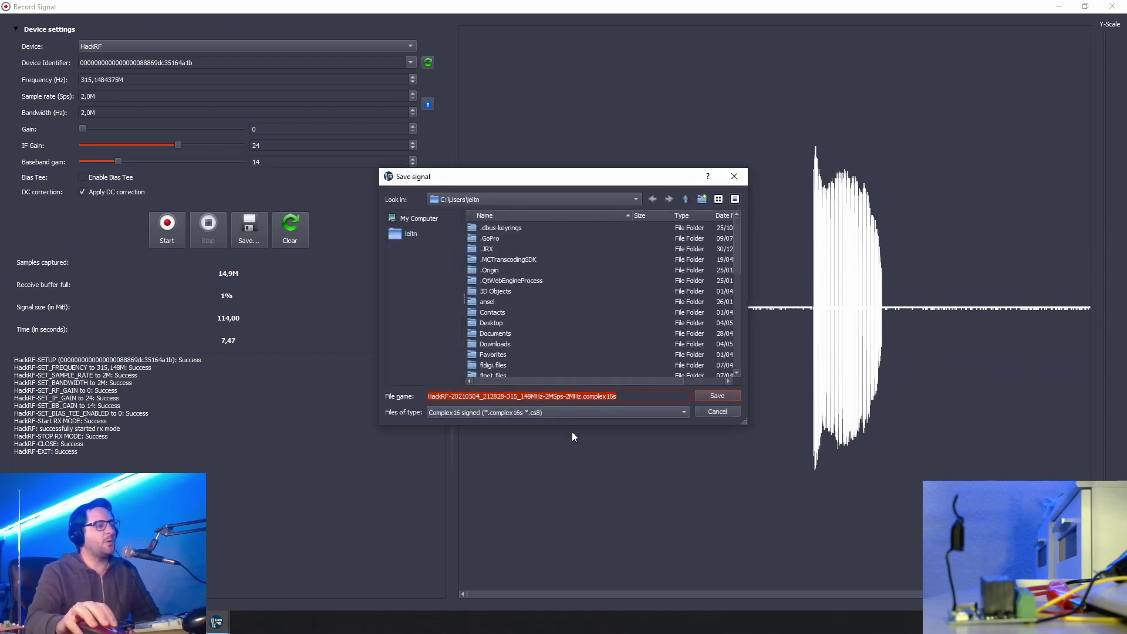
pyautogui.click(726, 397)
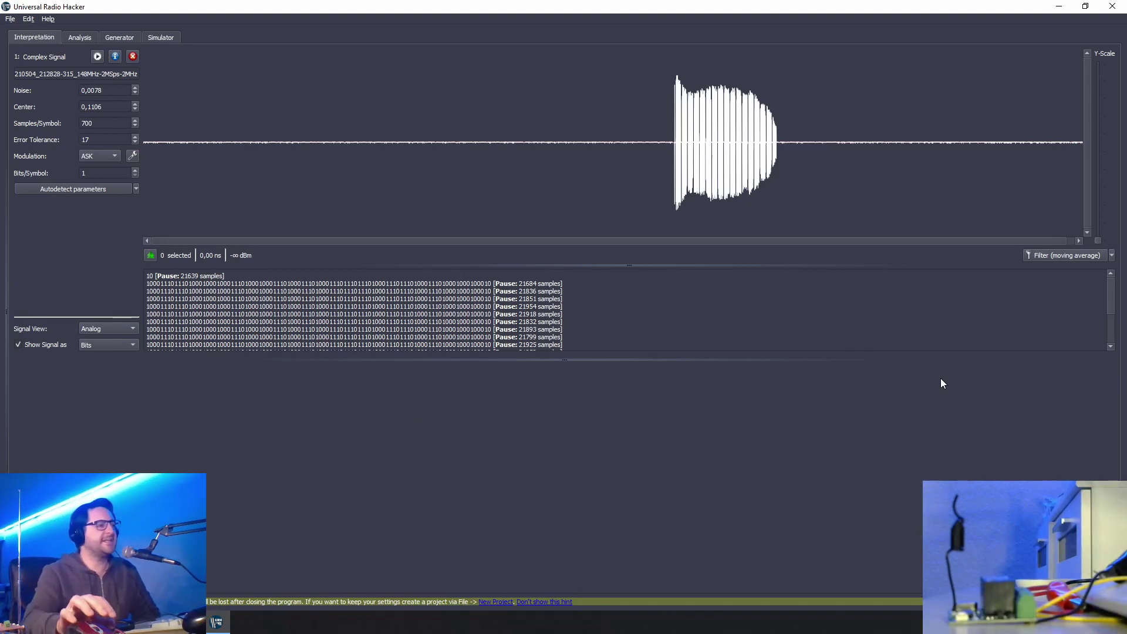
# Step: Crop the recorded signal to the section containing the transmission burst
pyautogui.moveTo(662, 164); pyautogui.dragTo(784, 158)
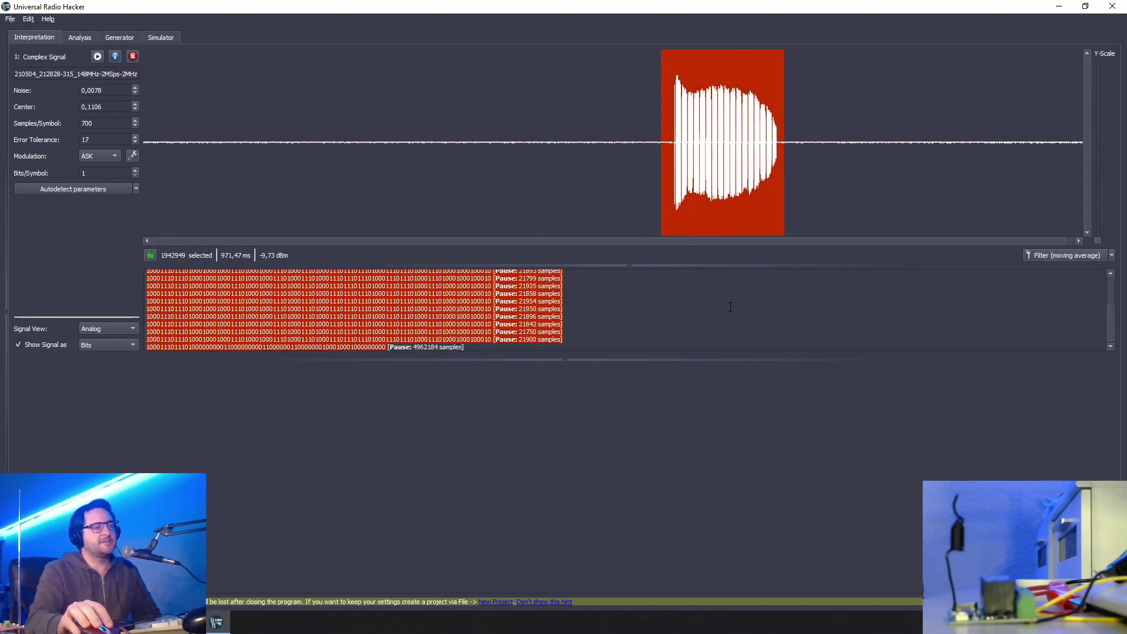
pyautogui.click(637, 94)
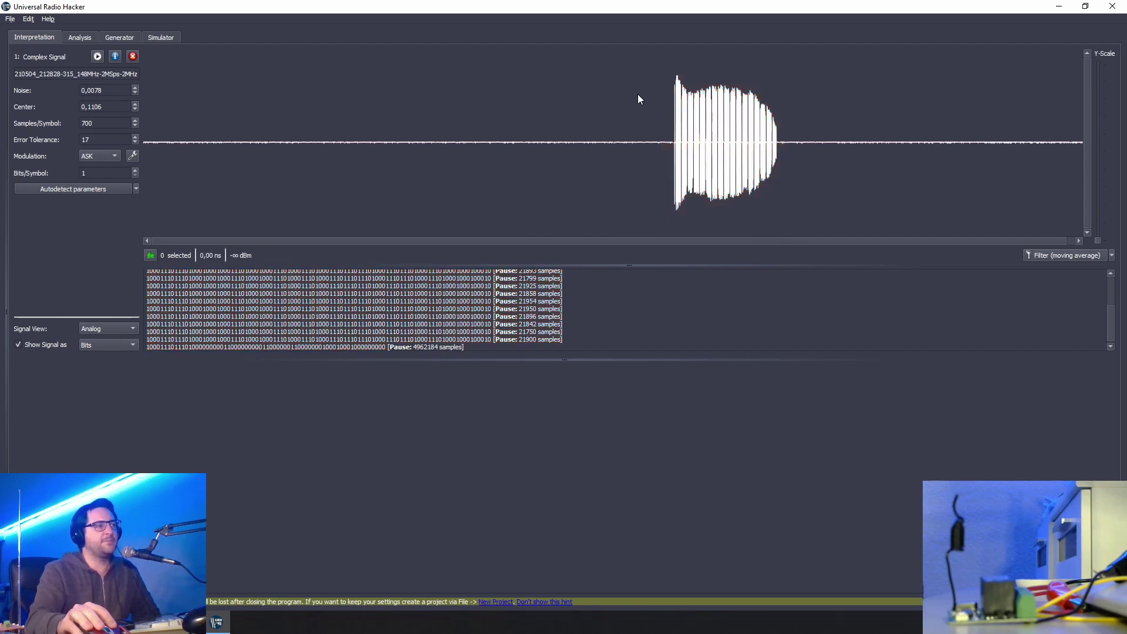
pyautogui.moveTo(663, 121); pyautogui.dragTo(782, 120)
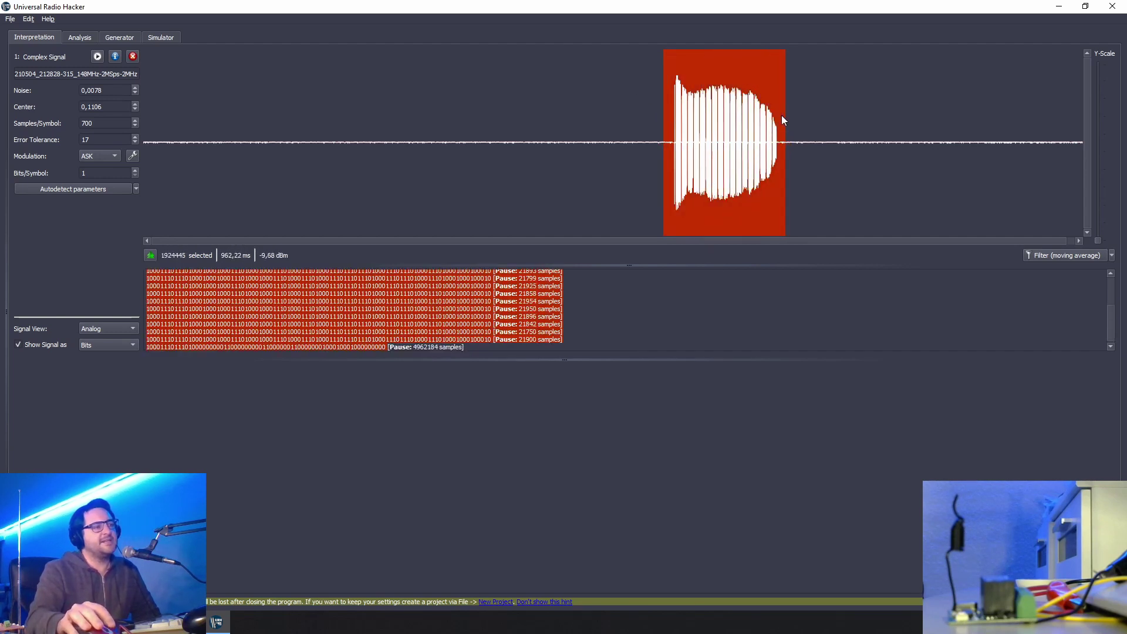
pyautogui.rightClick(742, 67)
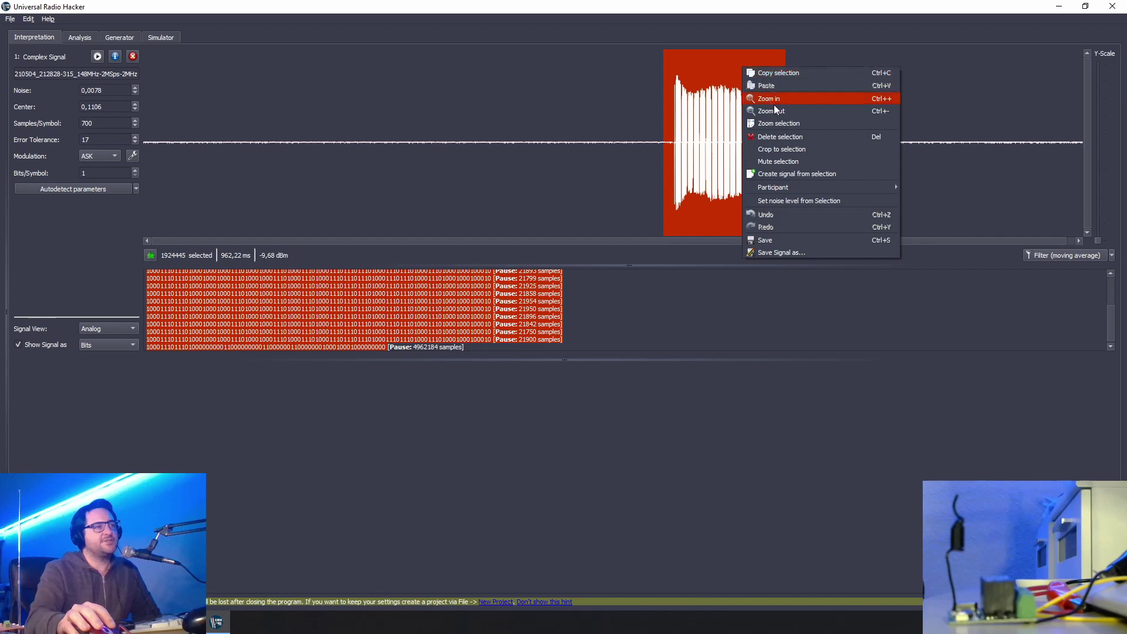
pyautogui.click(798, 149)
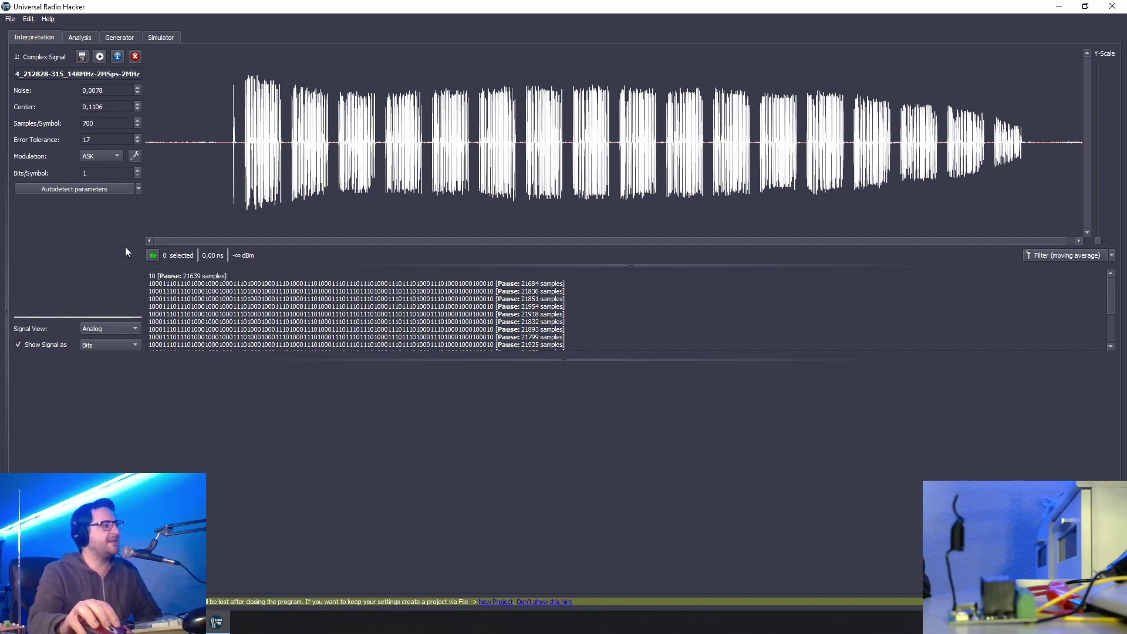
# Step: Switch the signal view to Demodulated and highlight part of the first full packet to compare its pulses with the decoded bits
pyautogui.click(125, 329)
pyautogui.click(123, 339)
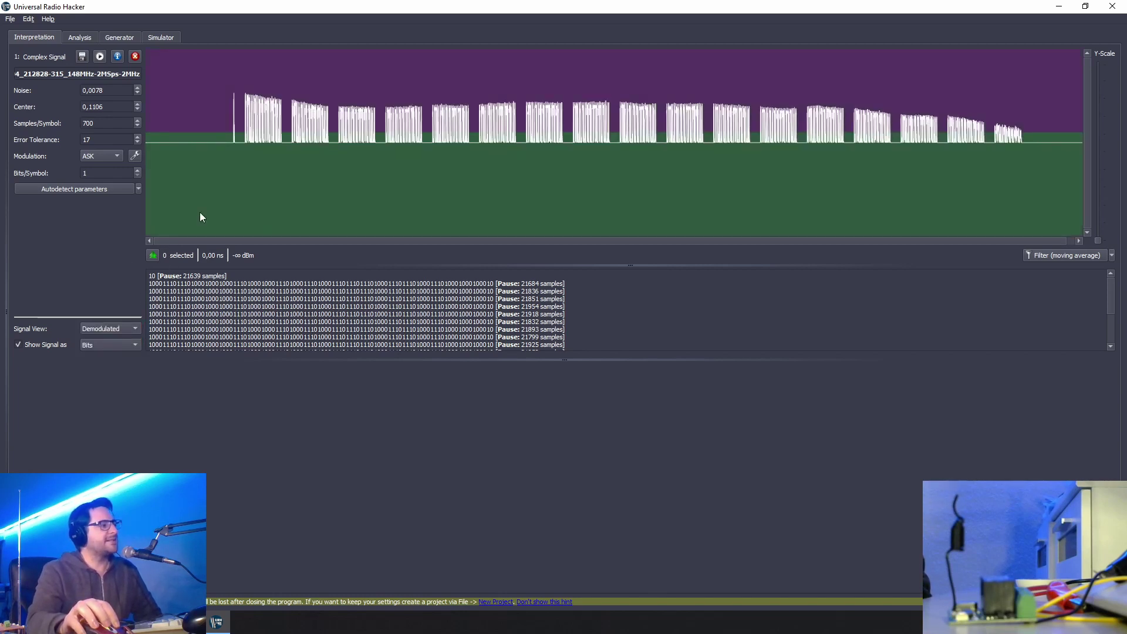
pyautogui.scroll(6, 252, 144)
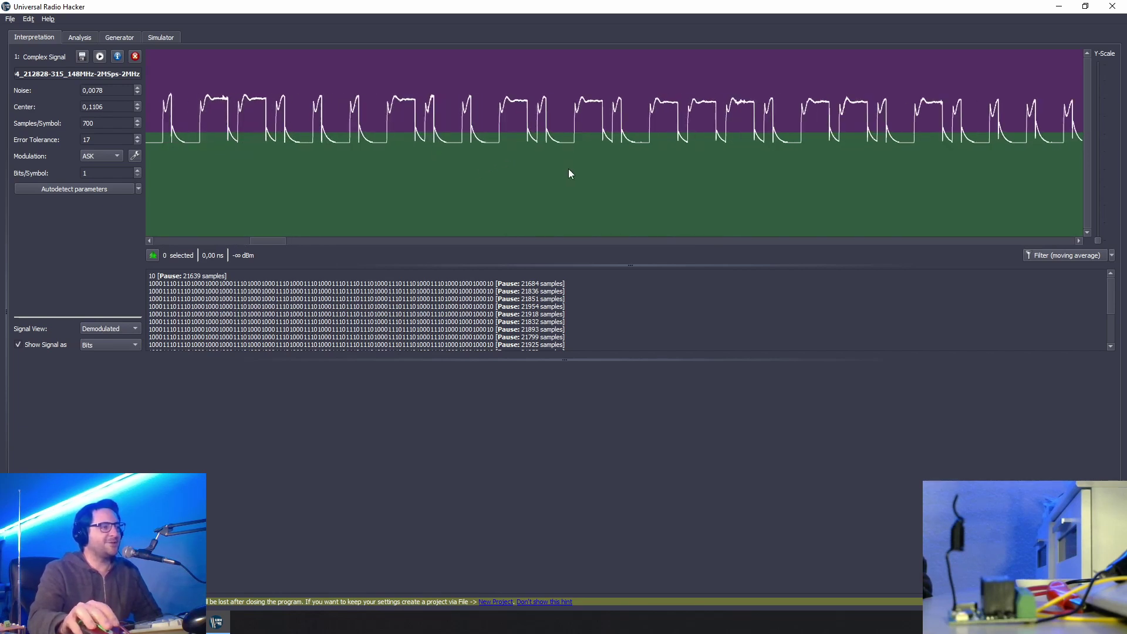
pyautogui.moveTo(292, 103); pyautogui.dragTo(649, 76)
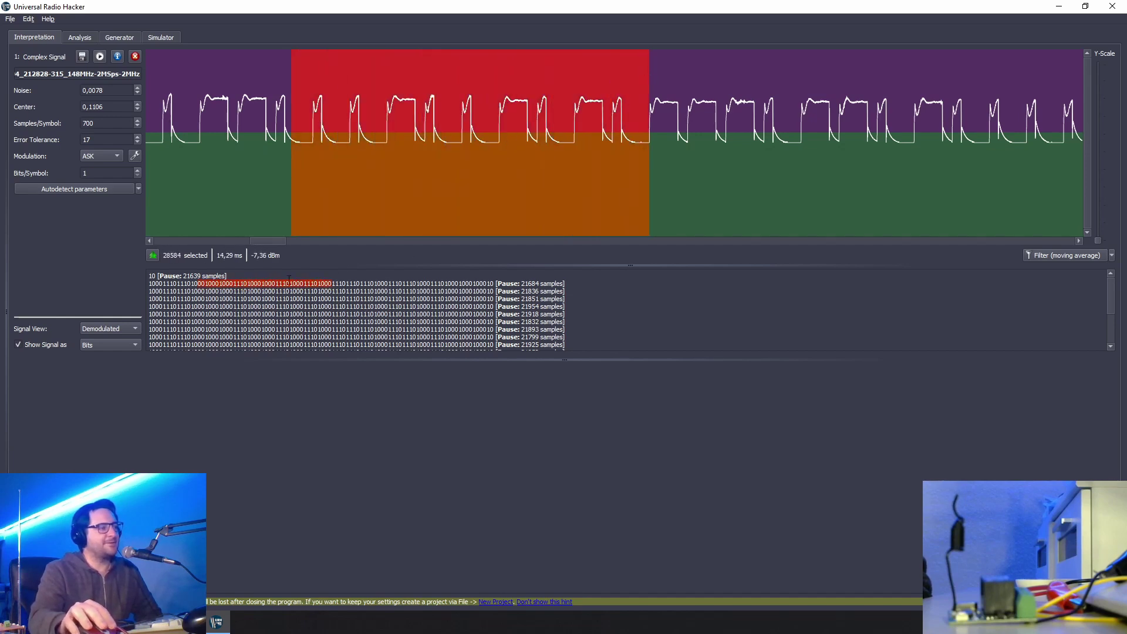
pyautogui.scroll(-10, 424, 193)
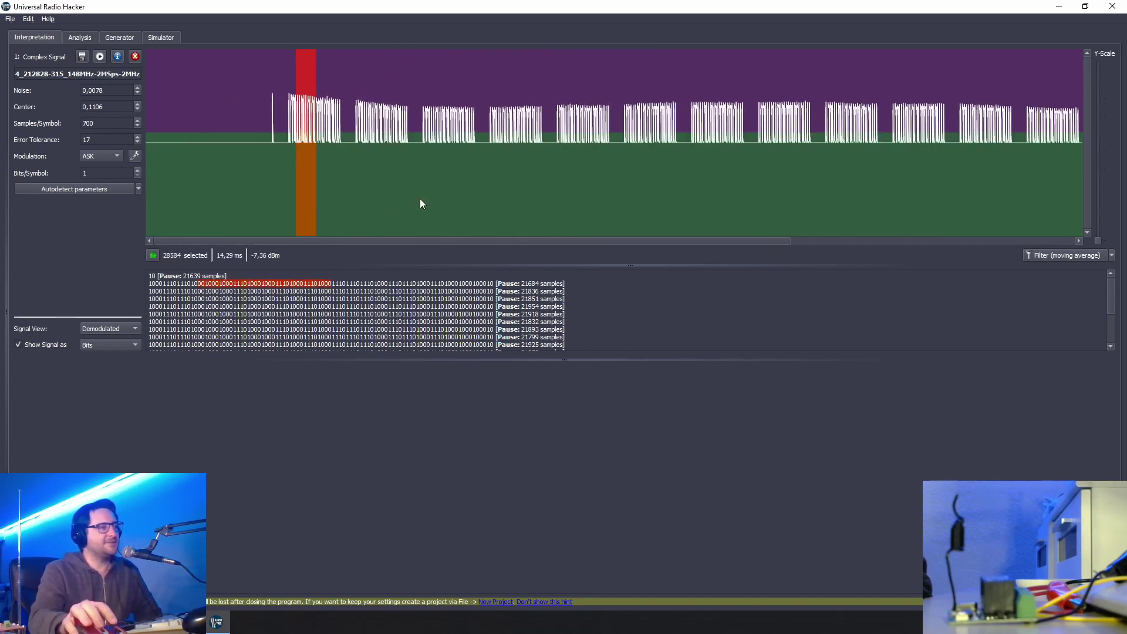
pyautogui.click(174, 101)
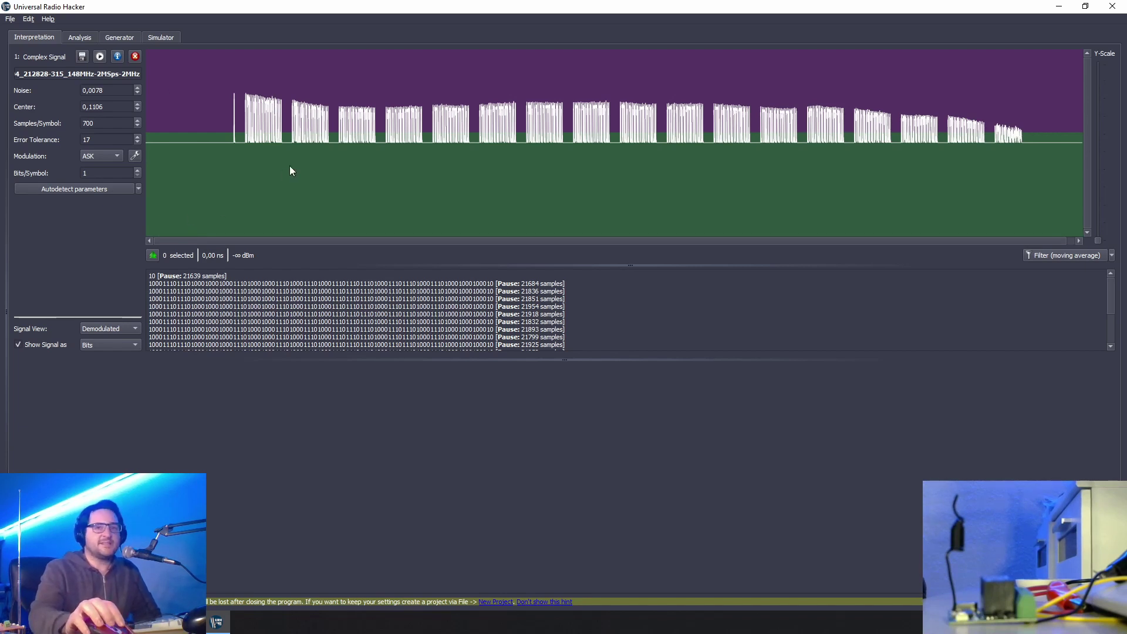
# Step: Highlight one complete packet and the short leading pulse in the demodulated waveform to match each with its decoded bits
pyautogui.scroll(3, 290, 166)
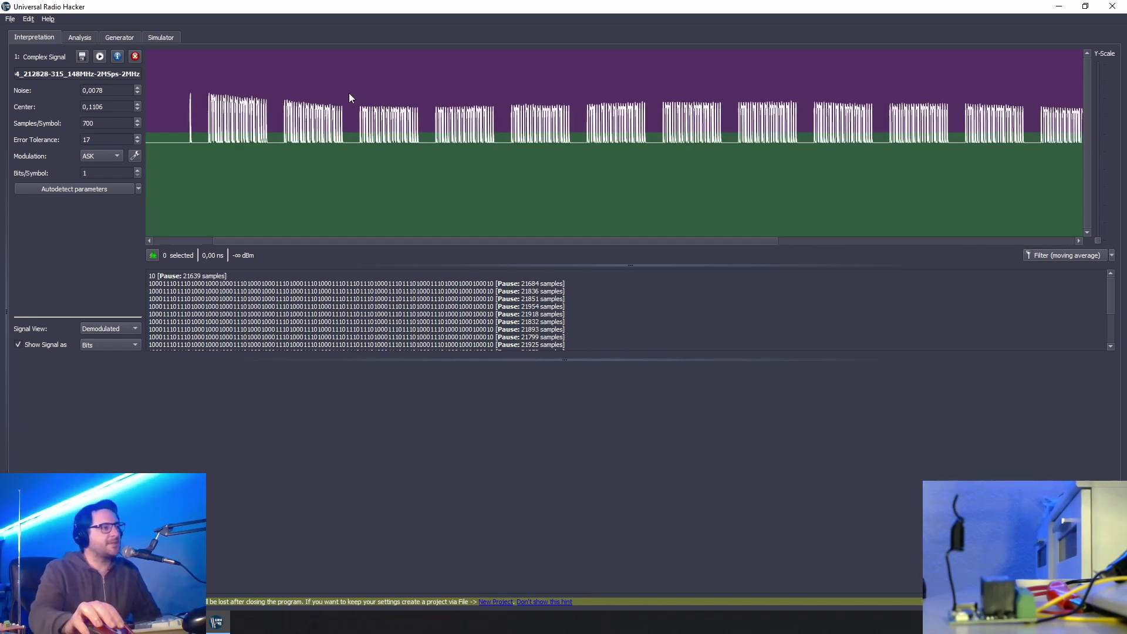
pyautogui.moveTo(349, 93); pyautogui.dragTo(721, 77)
pyautogui.moveTo(685, 232); pyautogui.dragTo(959, 222)
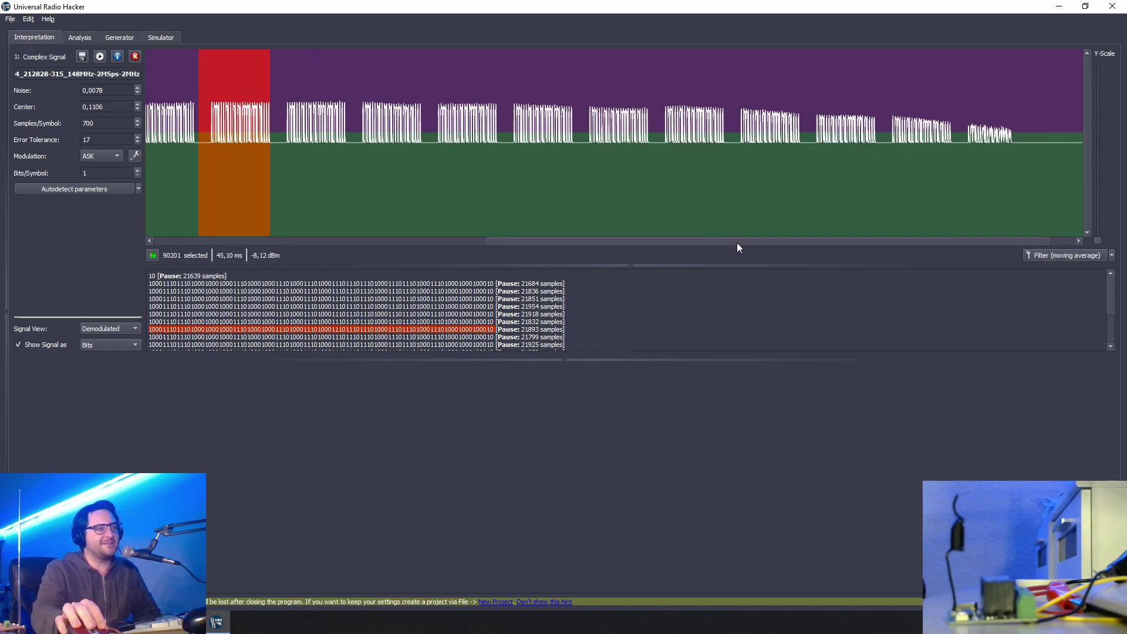
pyautogui.moveTo(738, 240); pyautogui.dragTo(433, 230)
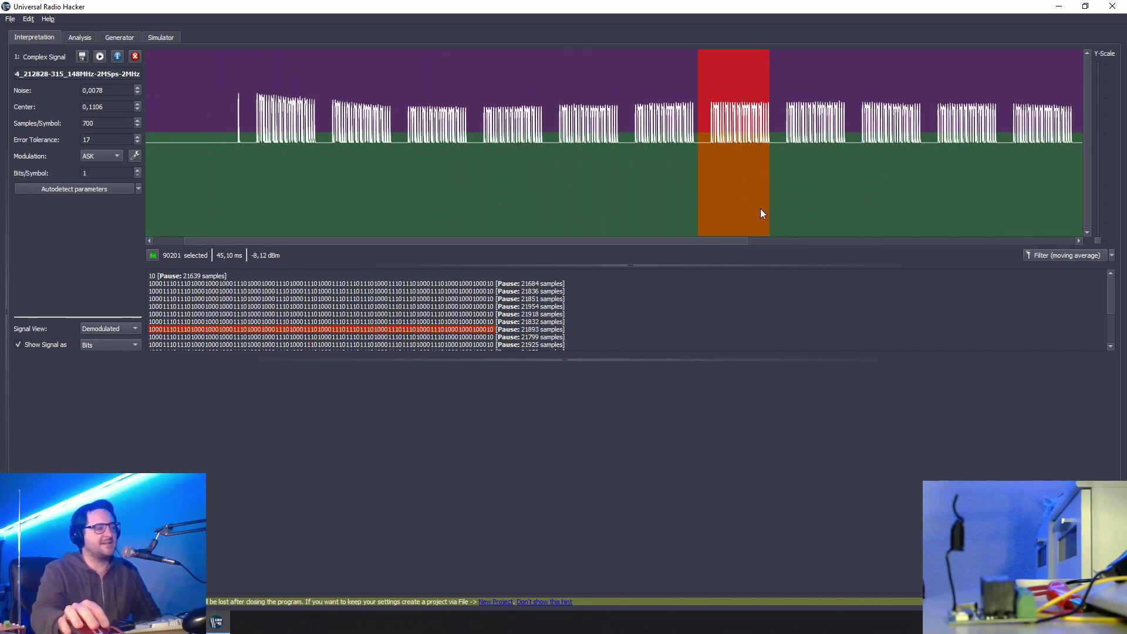
pyautogui.moveTo(226, 76); pyautogui.dragTo(244, 75)
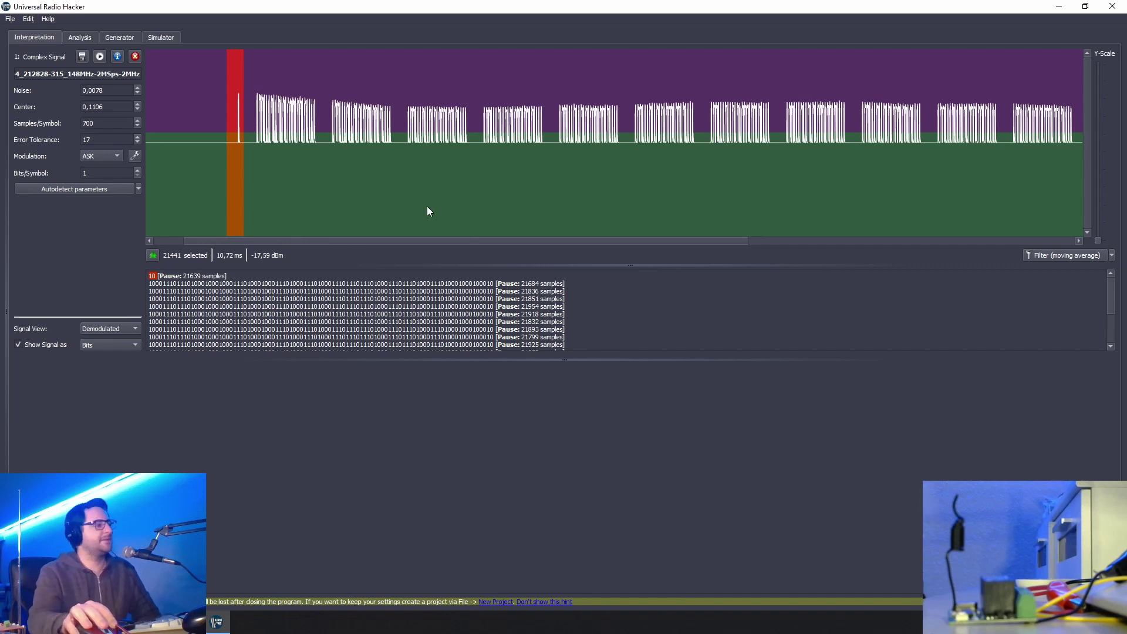
# Step: Try PSK modulation on the demodulated signal to compare its waveform, and restore ASK modulation
pyautogui.scroll(-4, 566, 178)
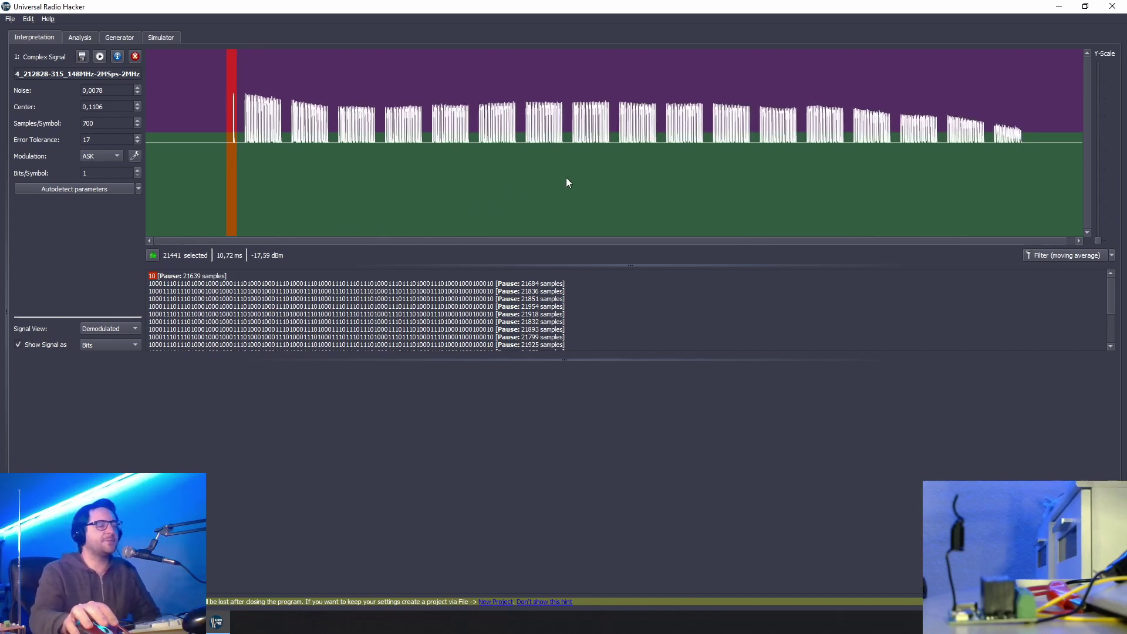
pyautogui.click(108, 156)
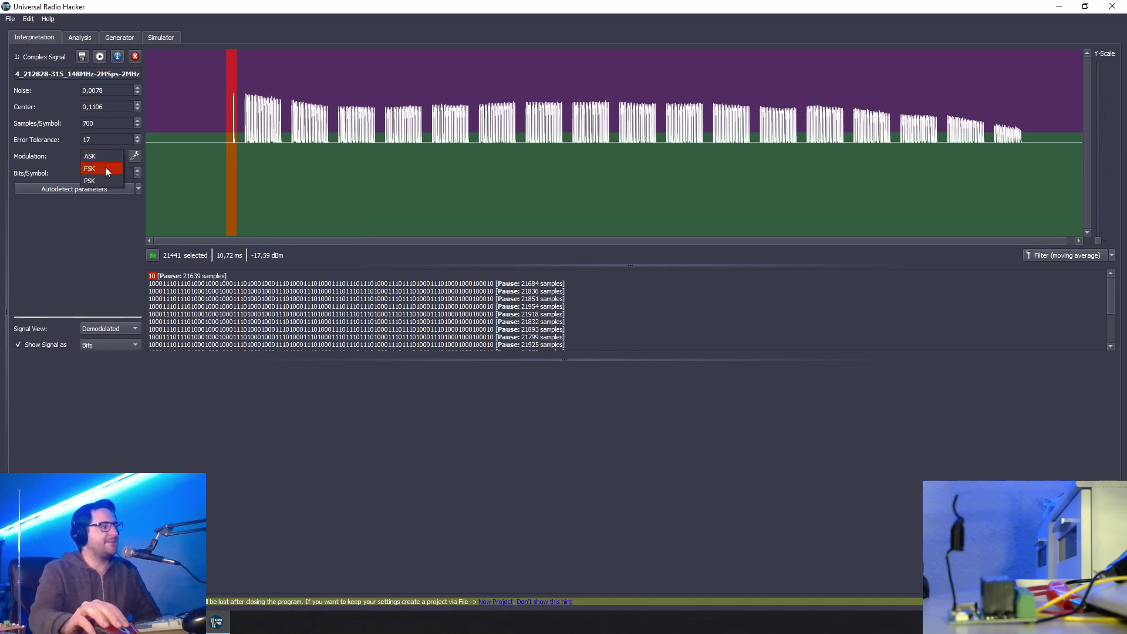
pyautogui.click(106, 169)
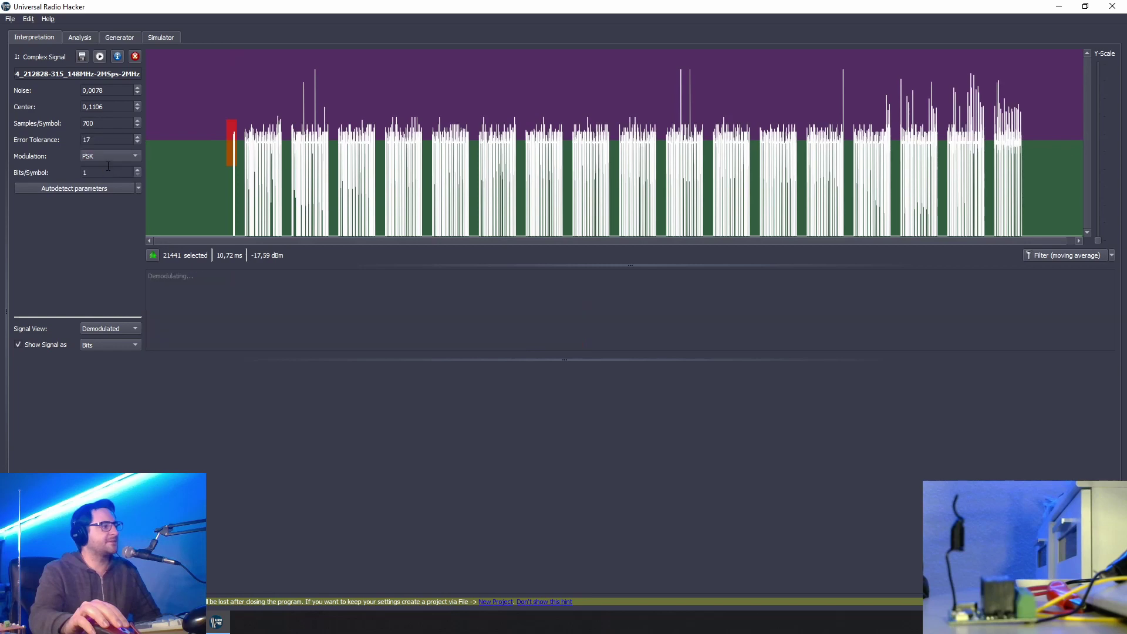
pyautogui.click(103, 132)
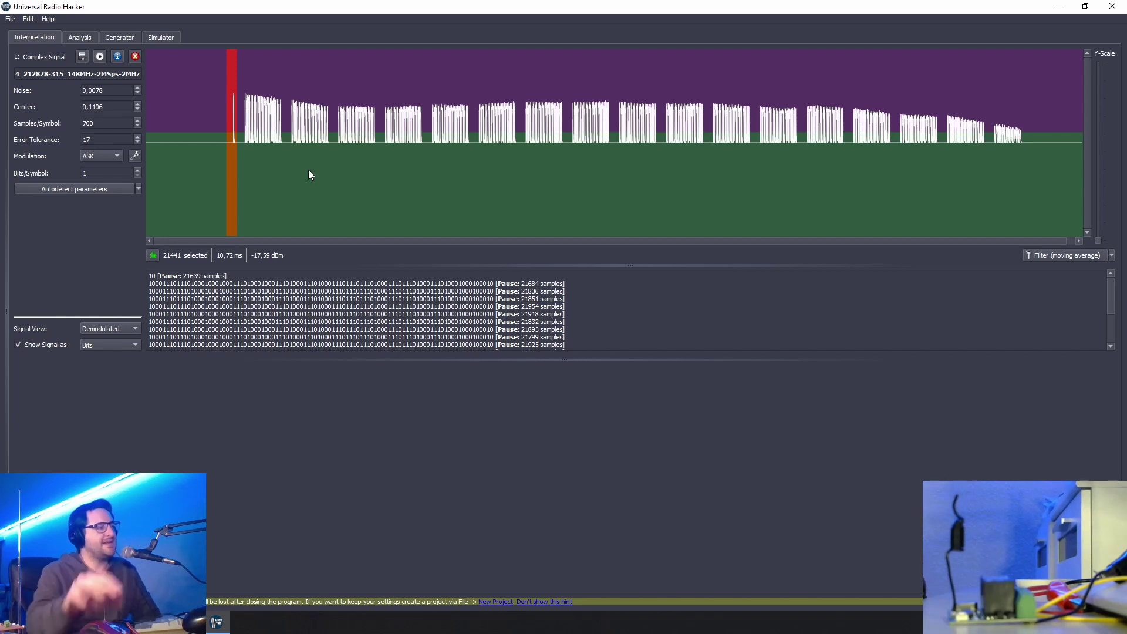
# Step: Enlarge the waveform and decoded-bits area, clear the short pulse's highlight and select the entire transmission burst from leading pulse to last packet
pyautogui.scroll(-3, 264, 329)
pyautogui.scroll(3, 352, 310)
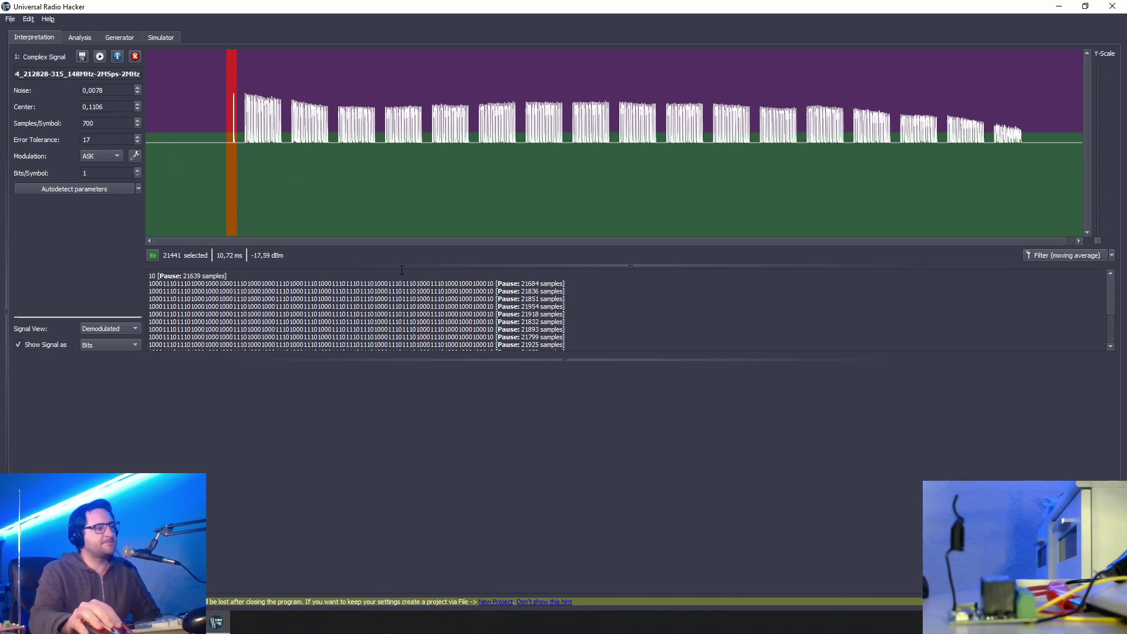
pyautogui.moveTo(563, 360); pyautogui.dragTo(634, 524)
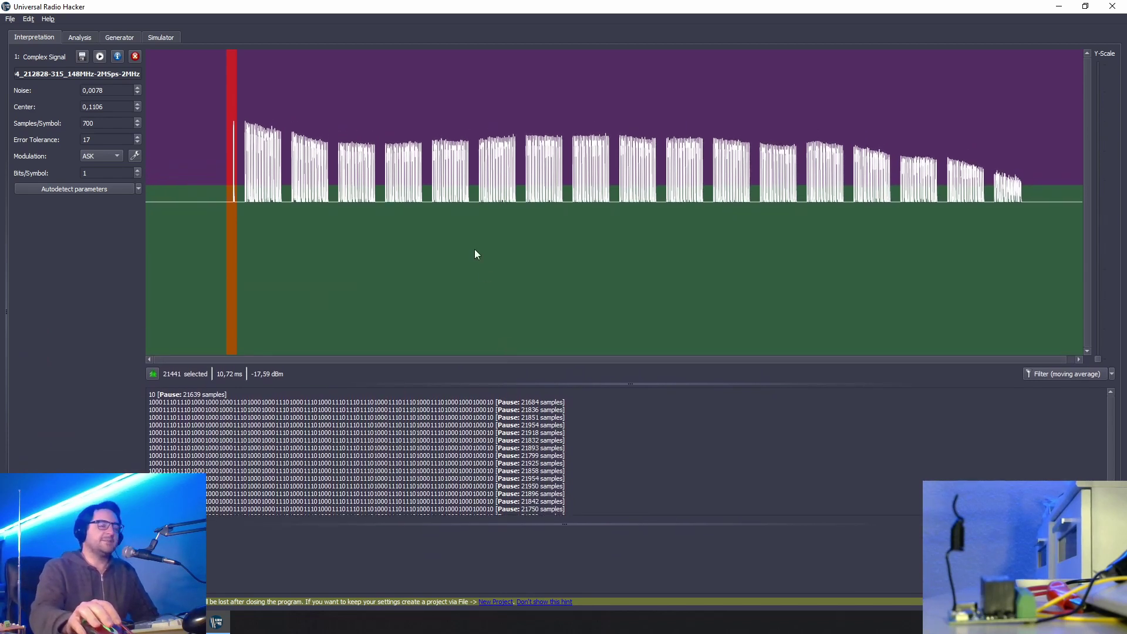
pyautogui.click(197, 126)
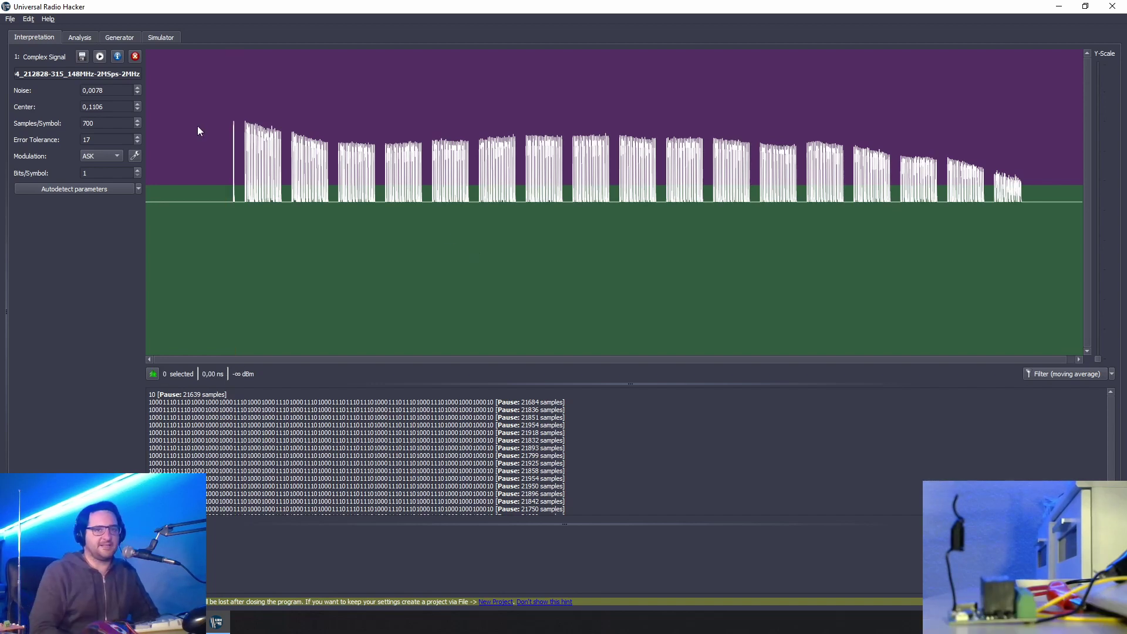
pyautogui.moveTo(205, 126); pyautogui.dragTo(1037, 125)
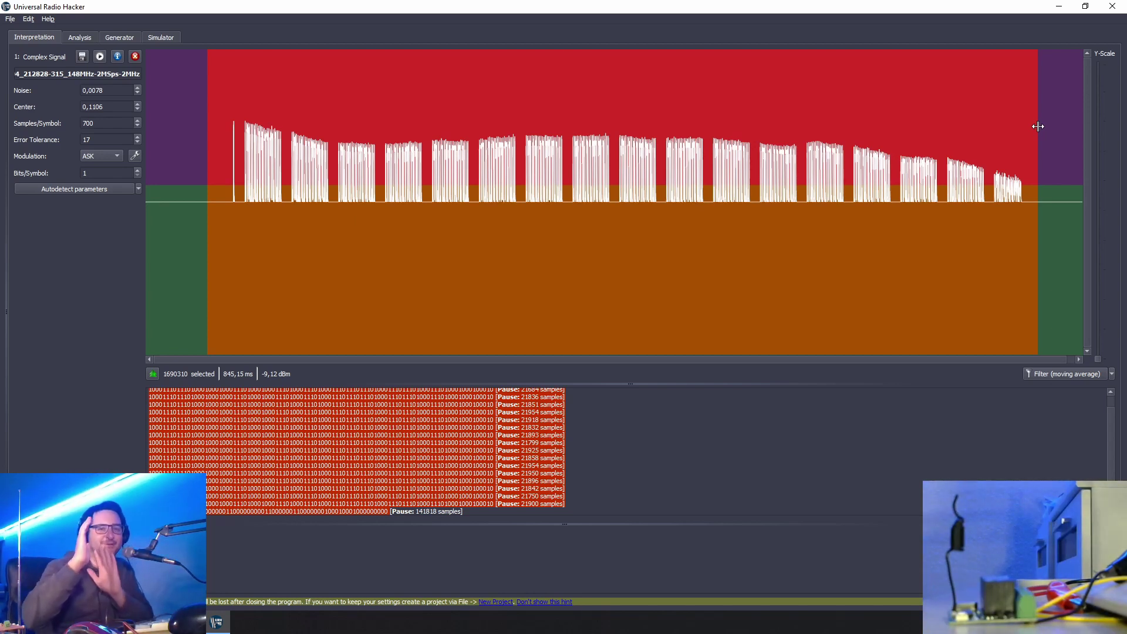
# Step: Replay the recorded signal through the detected HackRF with the IF gain set to 30, and stop the transmission after several iterations
pyautogui.click(100, 56)
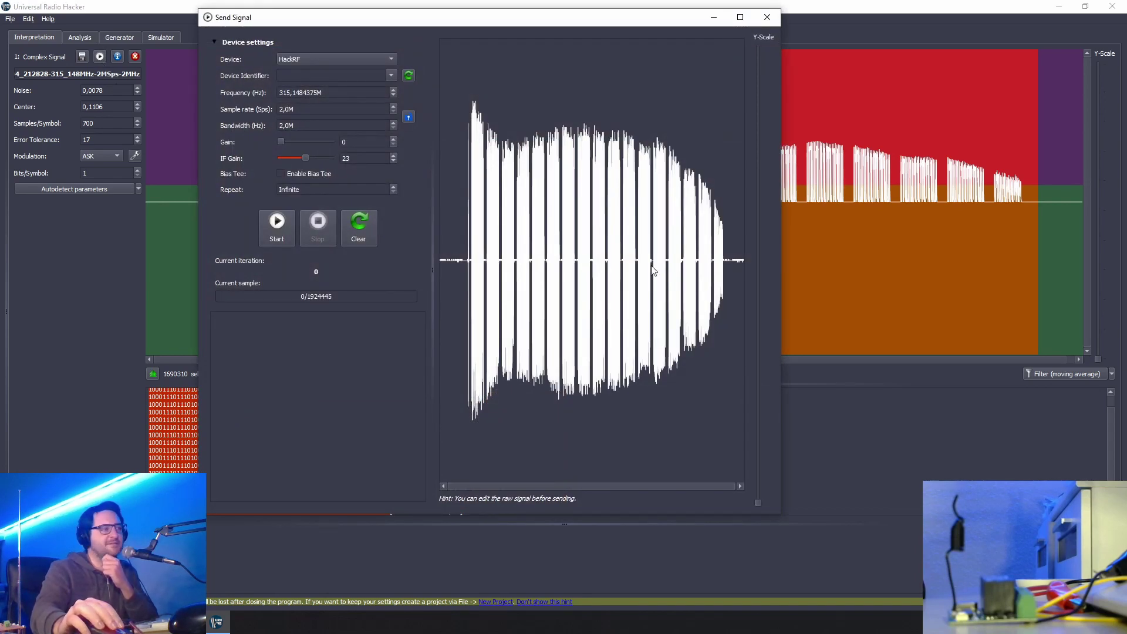
pyautogui.click(409, 75)
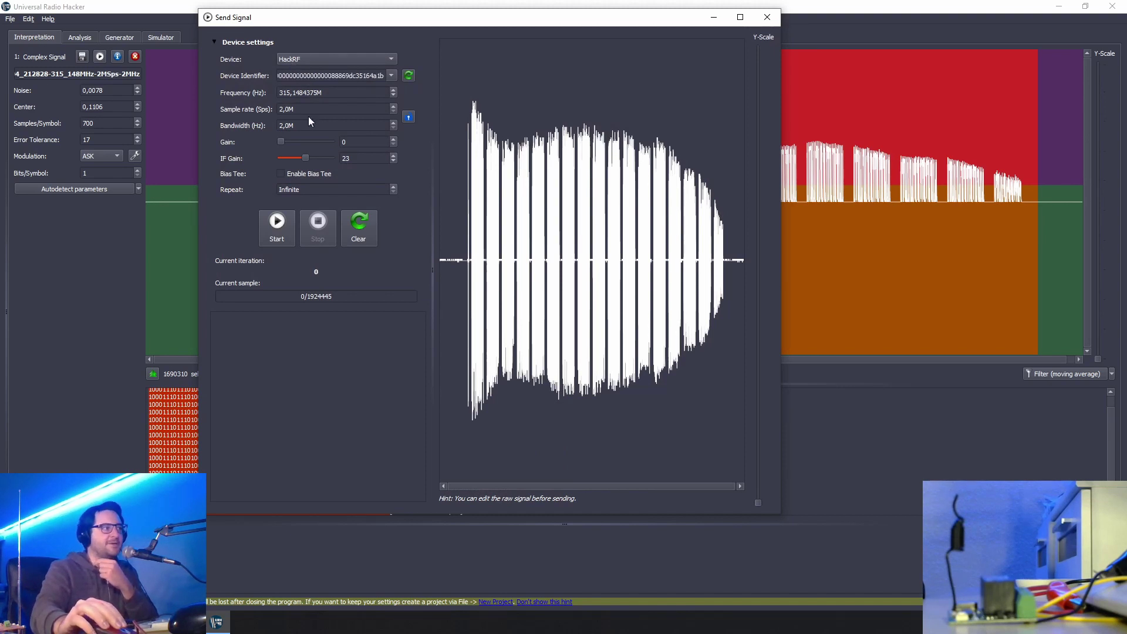
pyautogui.moveTo(307, 156); pyautogui.dragTo(315, 158)
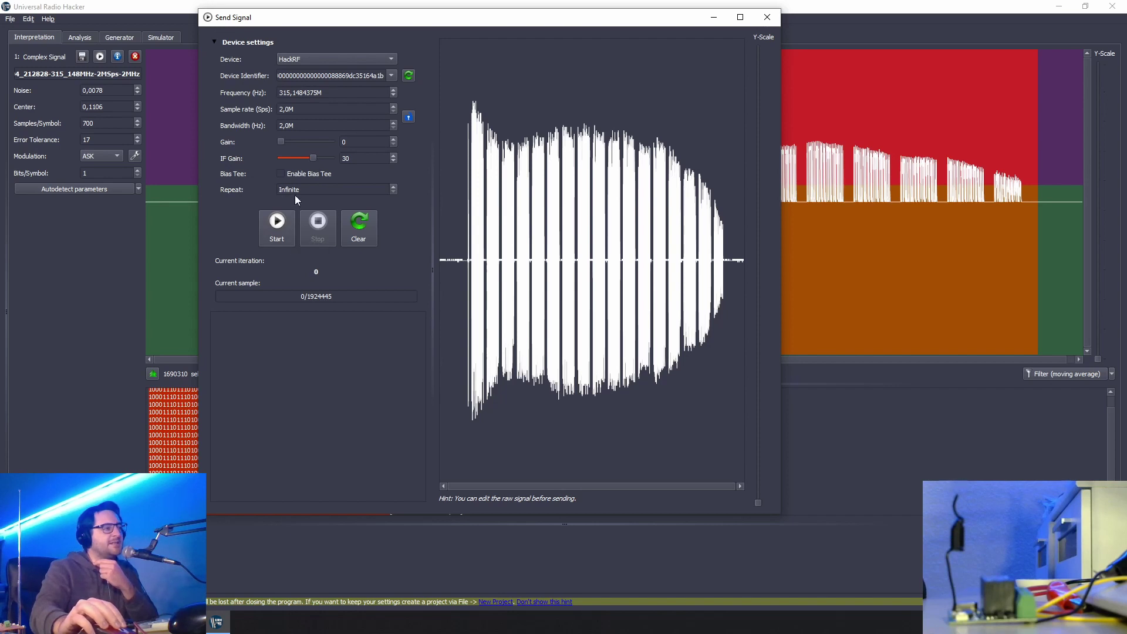
pyautogui.click(282, 236)
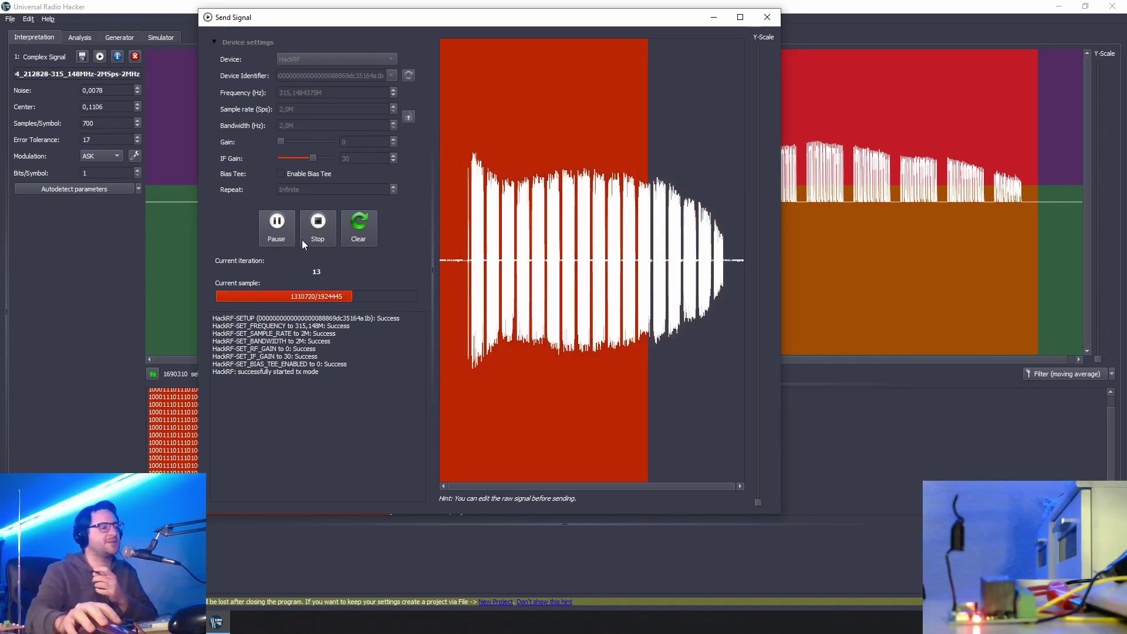
pyautogui.click(317, 236)
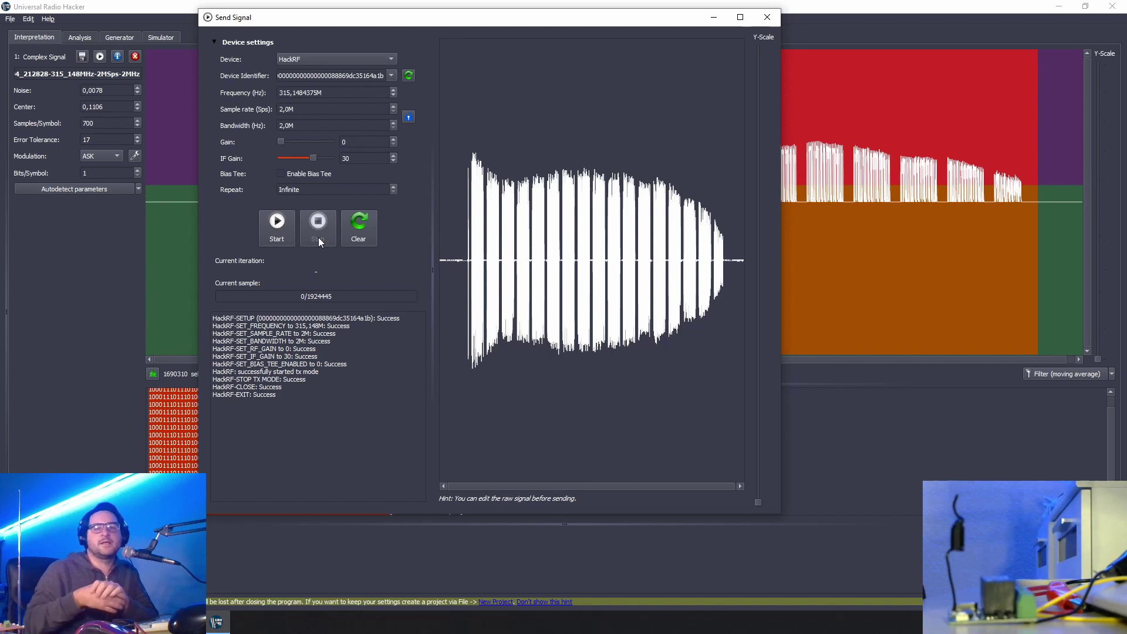